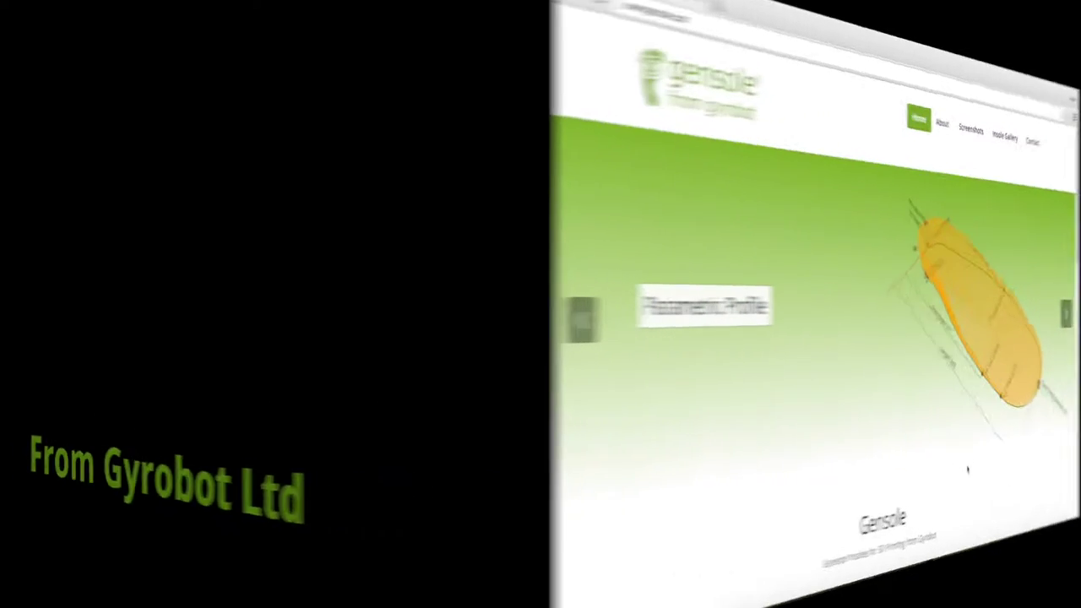
Step: Launch Gensole from gensole.com, open the Insole Generator module and select the patient name field
scroll(740, 507, down, 2)
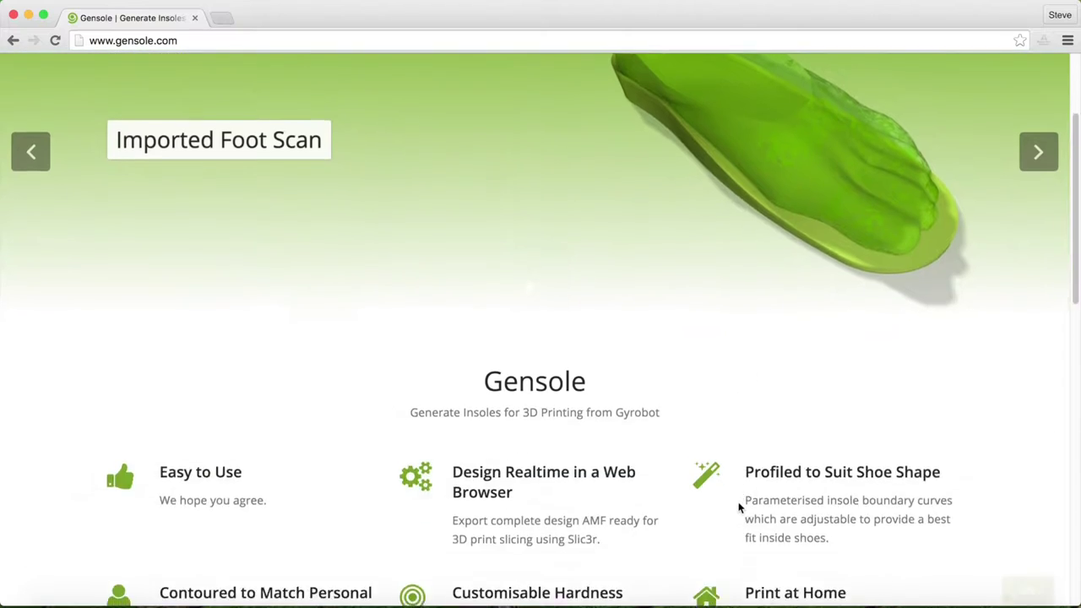
scroll(739, 508, down, 3)
scroll(739, 507, down, 3)
click(463, 393)
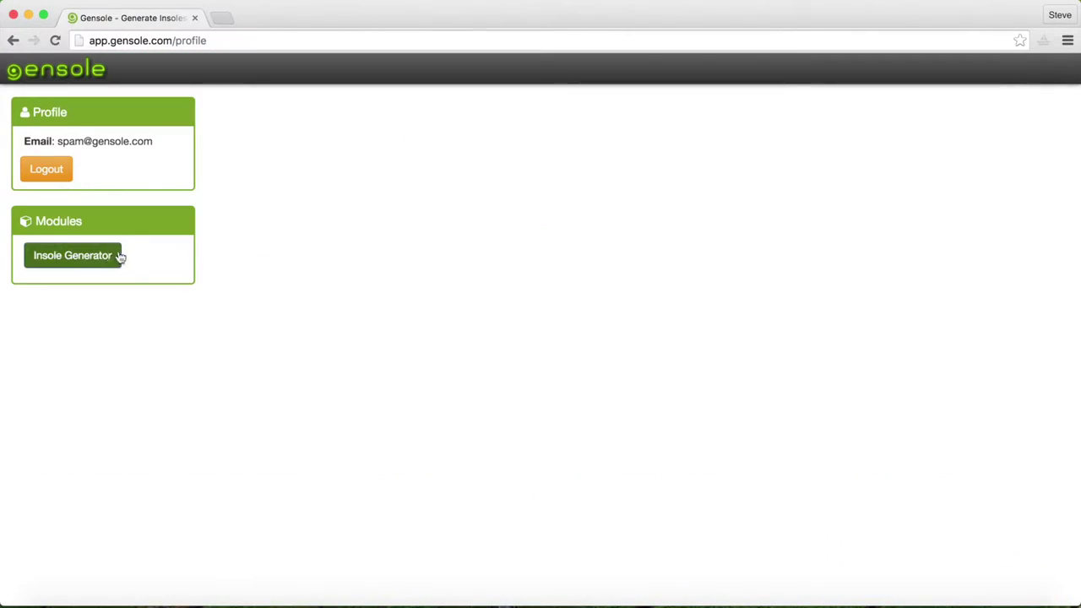
click(109, 261)
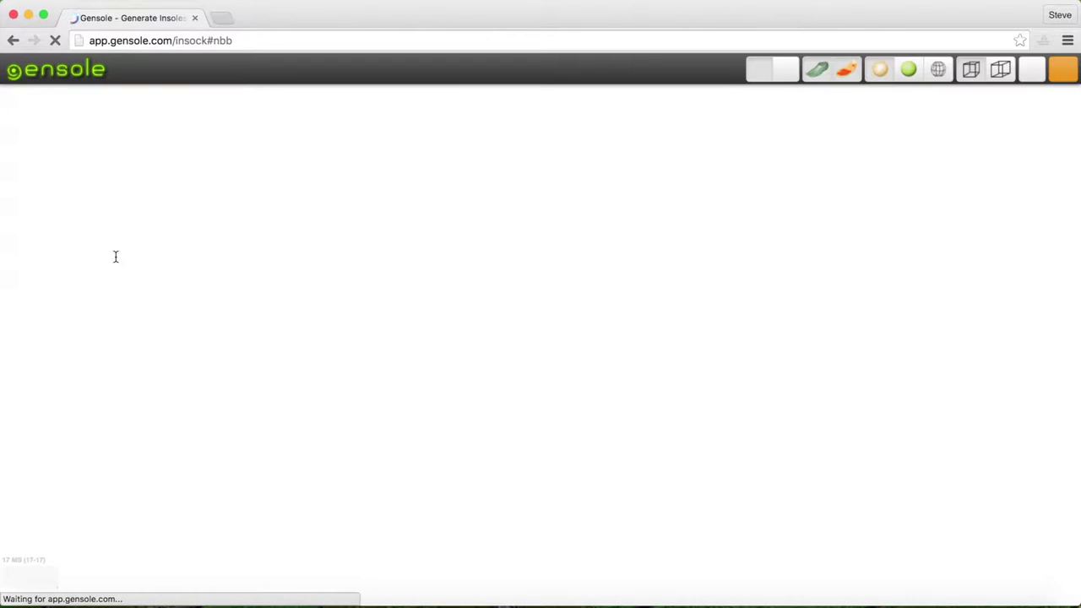
click(98, 252)
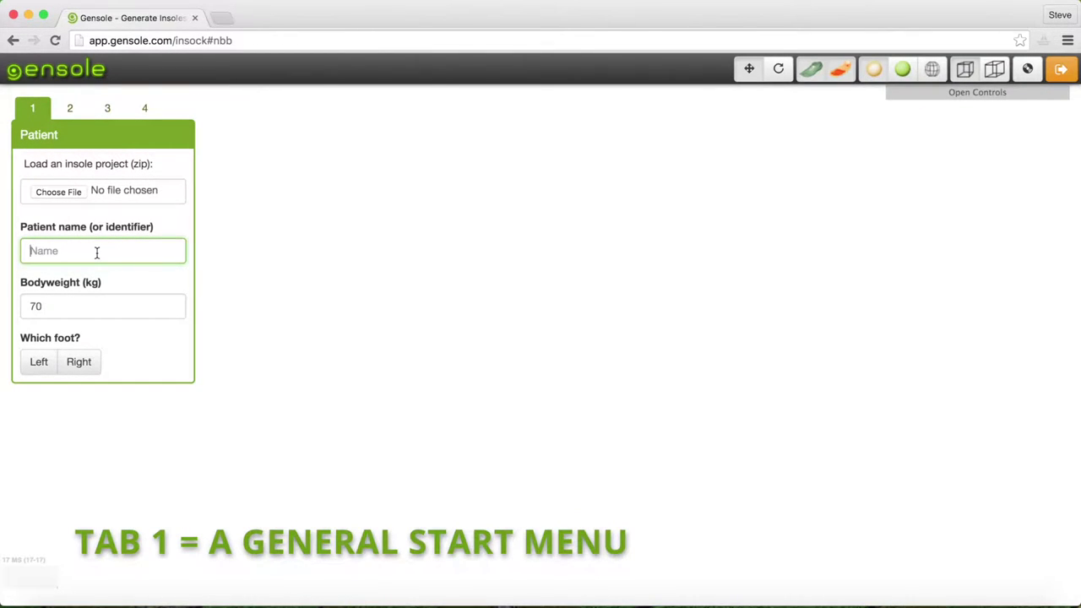
text(Gyrobot)
Step: Set the patient's bodyweight to 80 kg and rotate the insole view on the Profile tab
click(63, 307)
text(8)
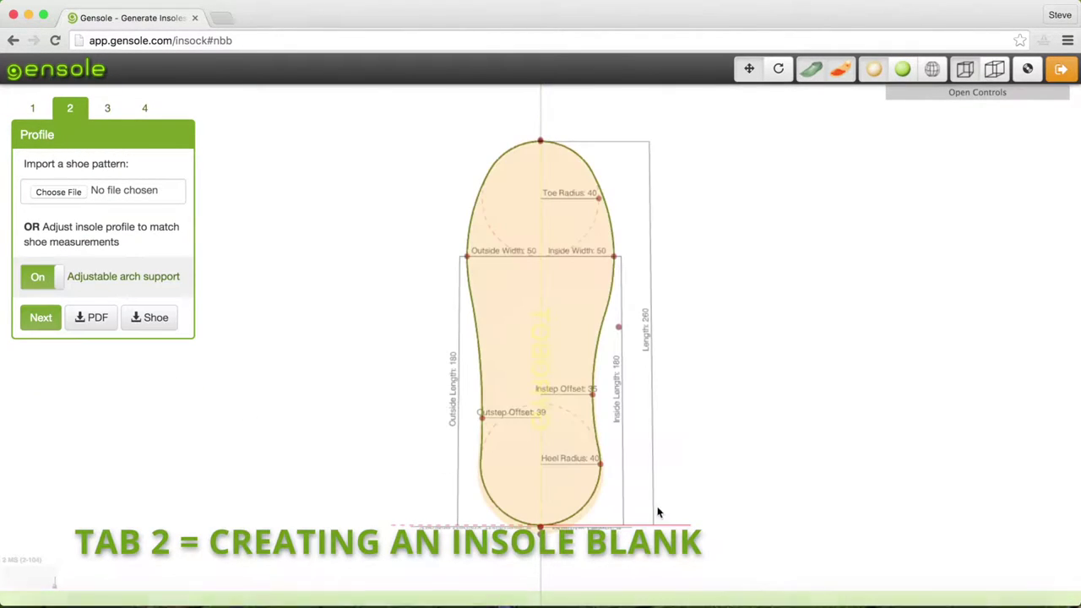
mouse_move(714, 488)
mouse_down()
mouse_move(541, 448)
mouse_move(647, 454)
mouse_move(642, 426)
mouse_up()
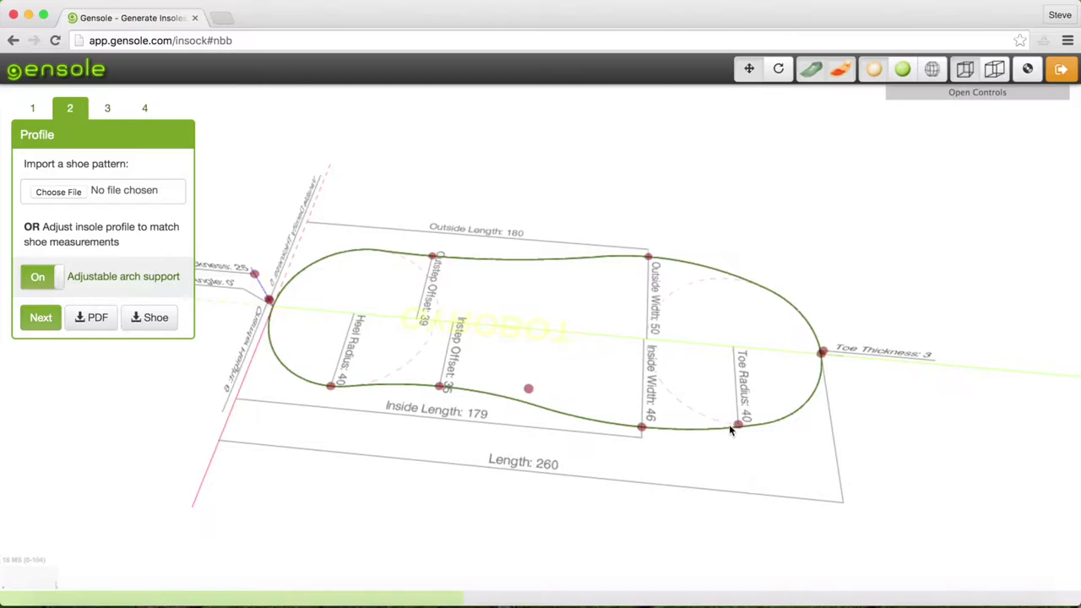
Step: Drag the outline points to narrow the inside width to 46 and shorten the length to 252
drag(738, 423, 763, 409)
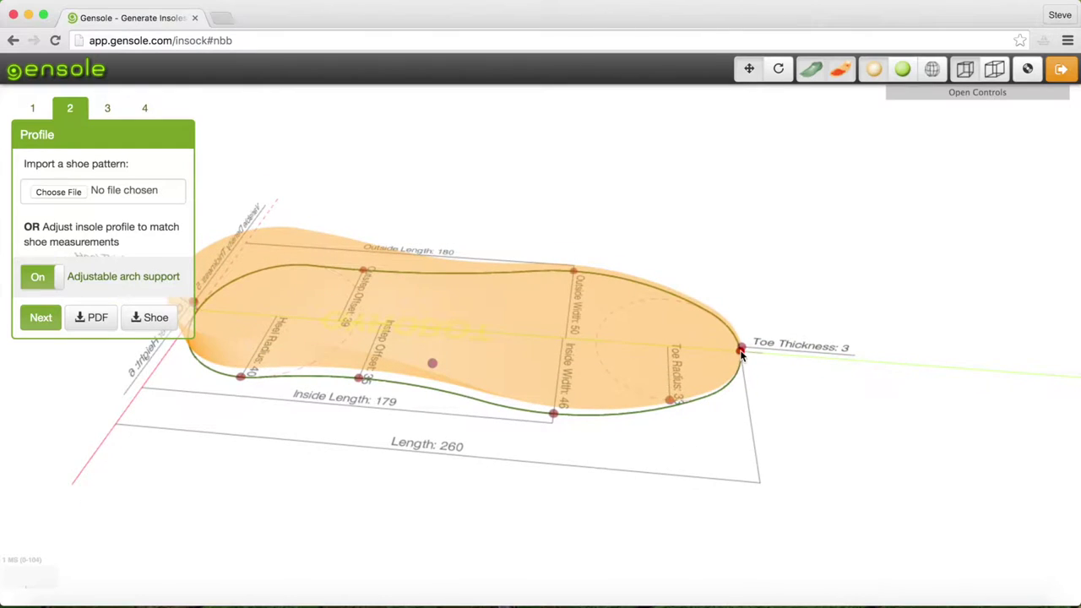
drag(742, 355, 706, 363)
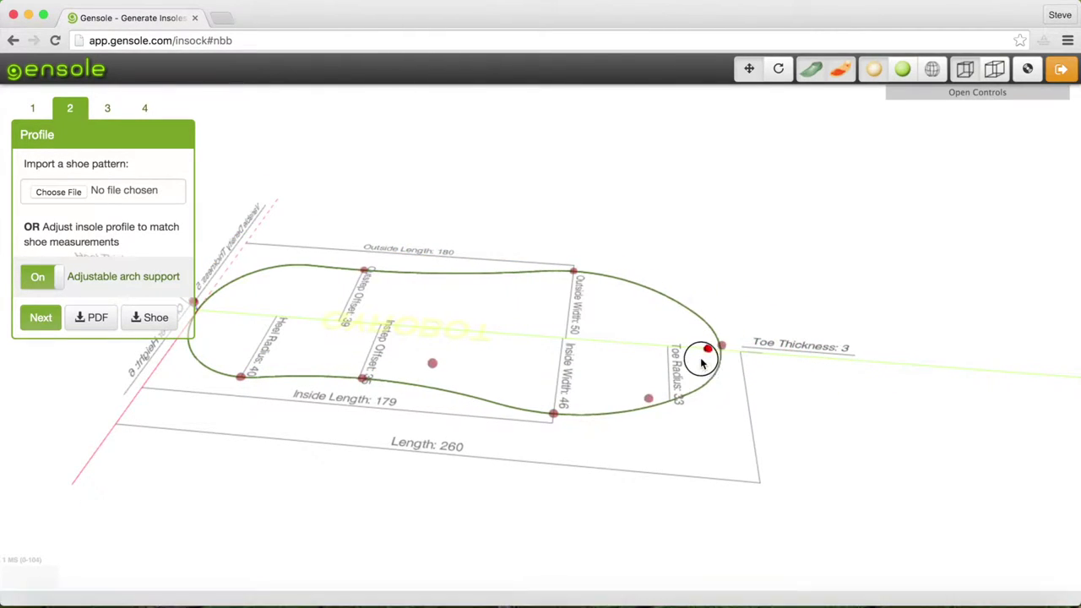
drag(705, 364, 724, 348)
Step: Set the toe thickness to 3
mouse_move(554, 484)
mouse_down()
mouse_move(572, 471)
mouse_move(578, 427)
mouse_move(753, 323)
mouse_move(767, 254)
mouse_move(772, 295)
mouse_move(757, 267)
mouse_up()
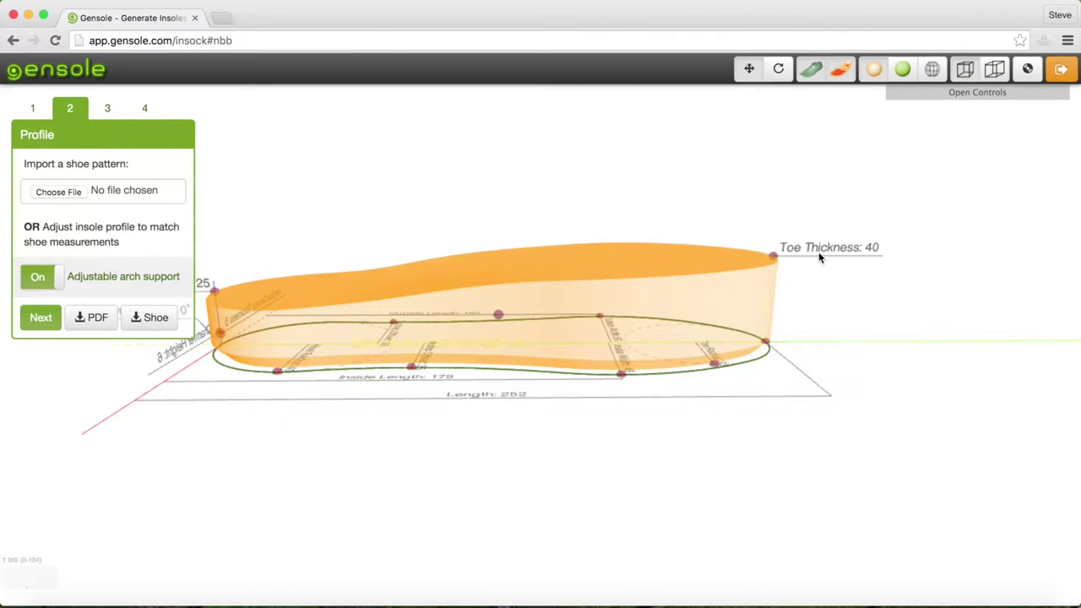
click(820, 247)
text(3)
click(745, 201)
Step: Raise and fine-tune the arch support peak with the red arch handle
mouse_move(587, 451)
mouse_down()
mouse_move(541, 437)
mouse_move(569, 456)
mouse_move(558, 434)
mouse_up()
mouse_move(603, 300)
mouse_down()
mouse_move(639, 265)
mouse_move(803, 211)
mouse_up()
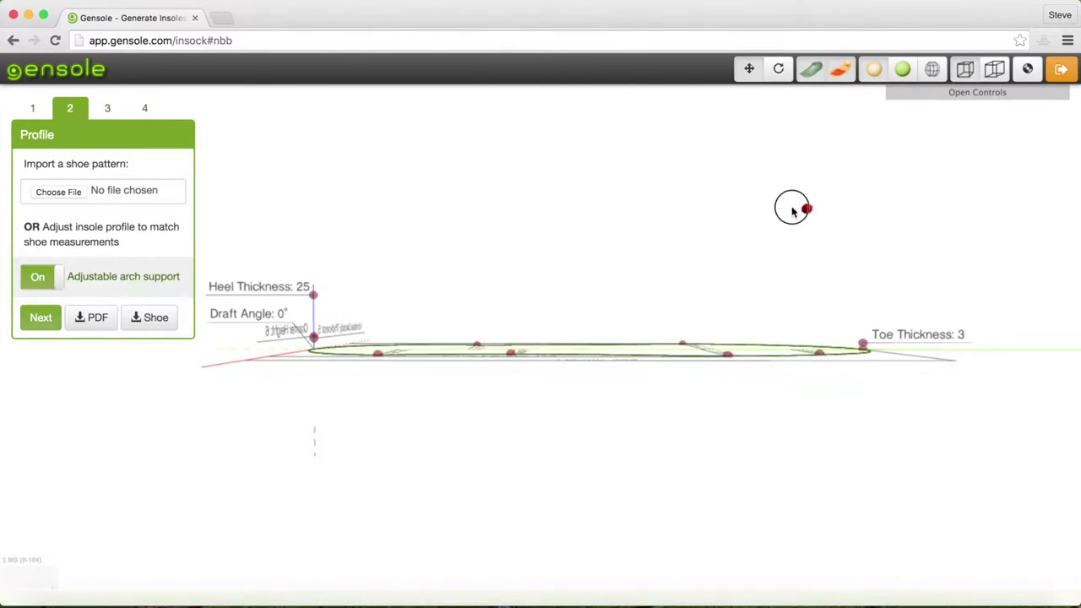
mouse_move(578, 176)
mouse_down()
mouse_move(453, 174)
mouse_move(582, 243)
mouse_move(651, 202)
mouse_up()
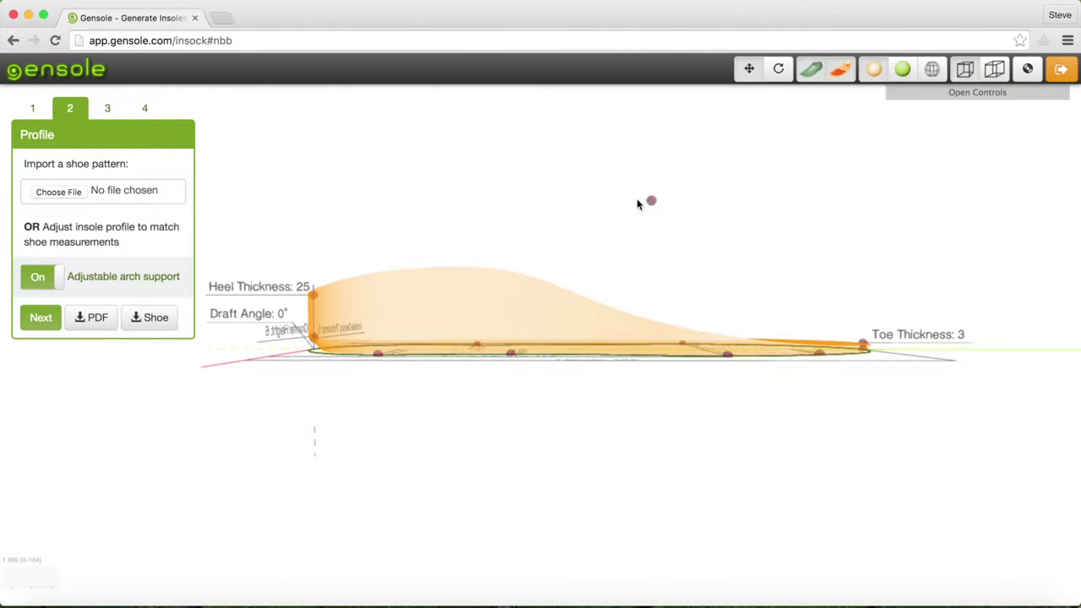
Step: Switch off the adjustable arch support and view the flat insole as solid material
click(36, 277)
click(35, 277)
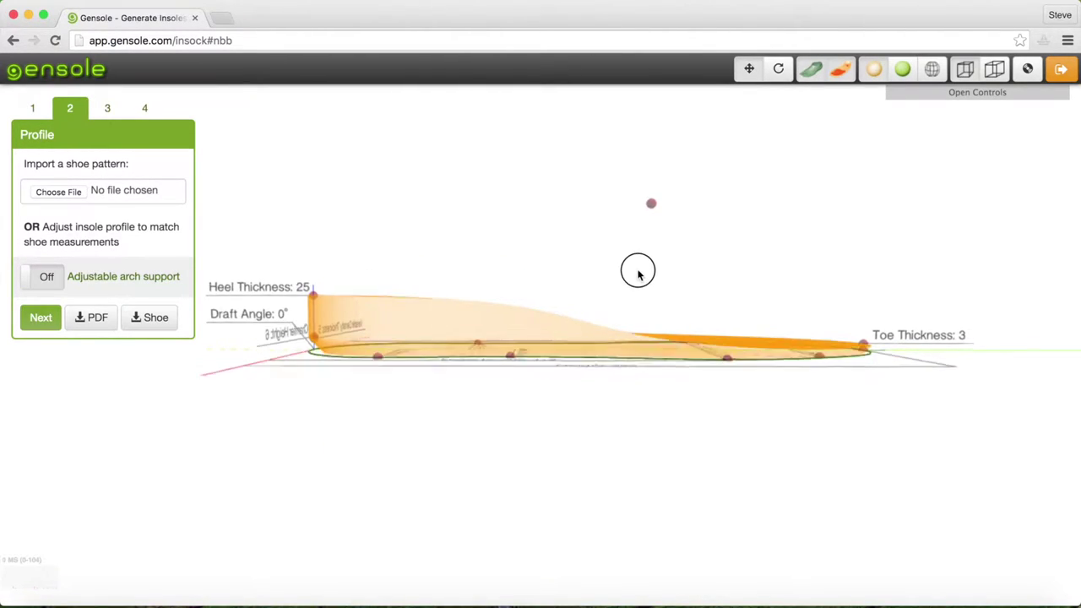
drag(639, 275, 632, 296)
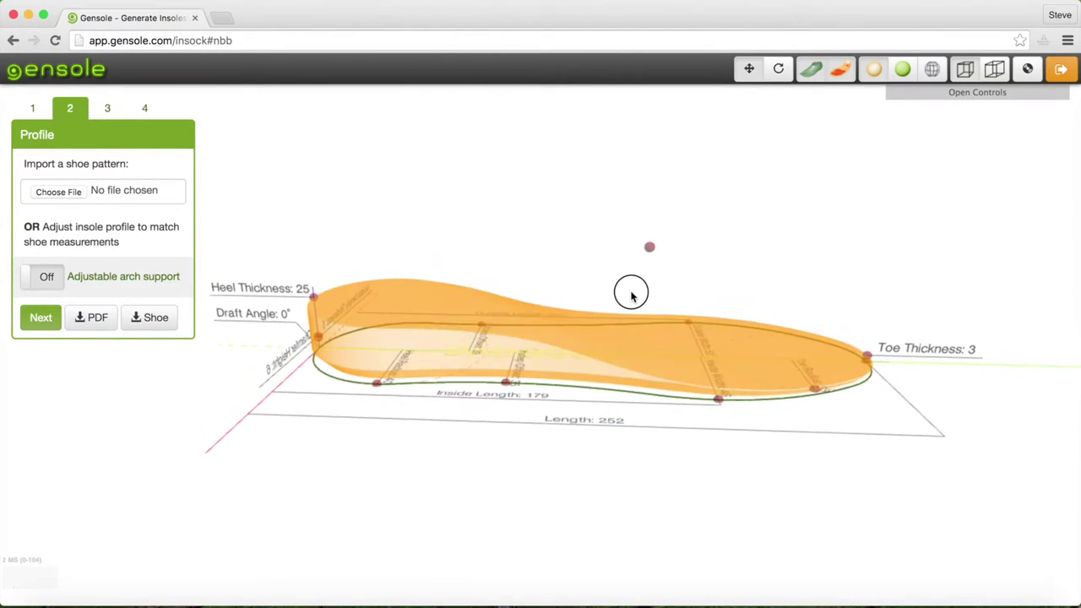
click(903, 74)
mouse_move(797, 157)
mouse_down()
mouse_move(729, 188)
mouse_move(560, 183)
mouse_move(538, 131)
mouse_move(809, 140)
mouse_up()
Step: Turn the adjustable arch support back on with a lower arch height
drag(642, 210, 681, 173)
click(55, 283)
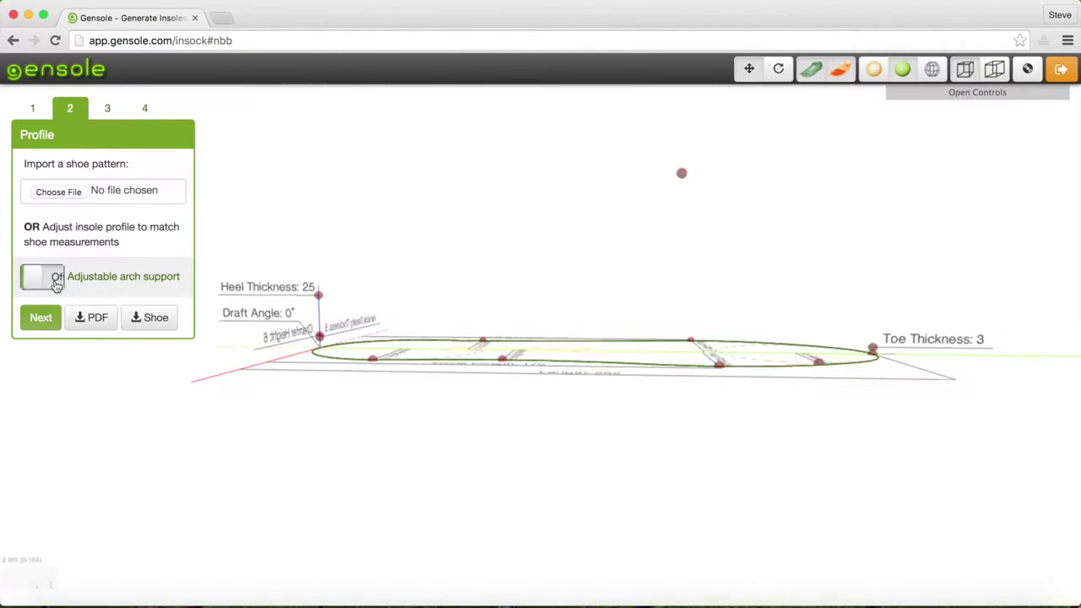
drag(683, 175, 715, 275)
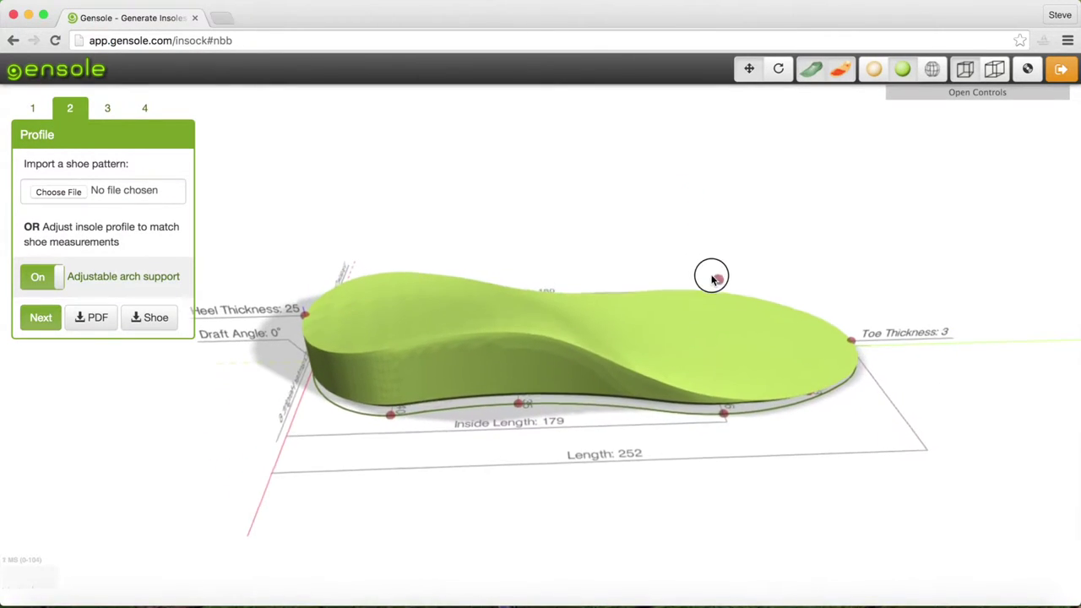
Step: Preview the insole as a wireframe, then as translucent orange glass
click(929, 71)
mouse_move(802, 153)
mouse_down()
mouse_move(763, 169)
mouse_move(755, 193)
mouse_move(826, 162)
mouse_move(796, 140)
mouse_move(719, 126)
mouse_up()
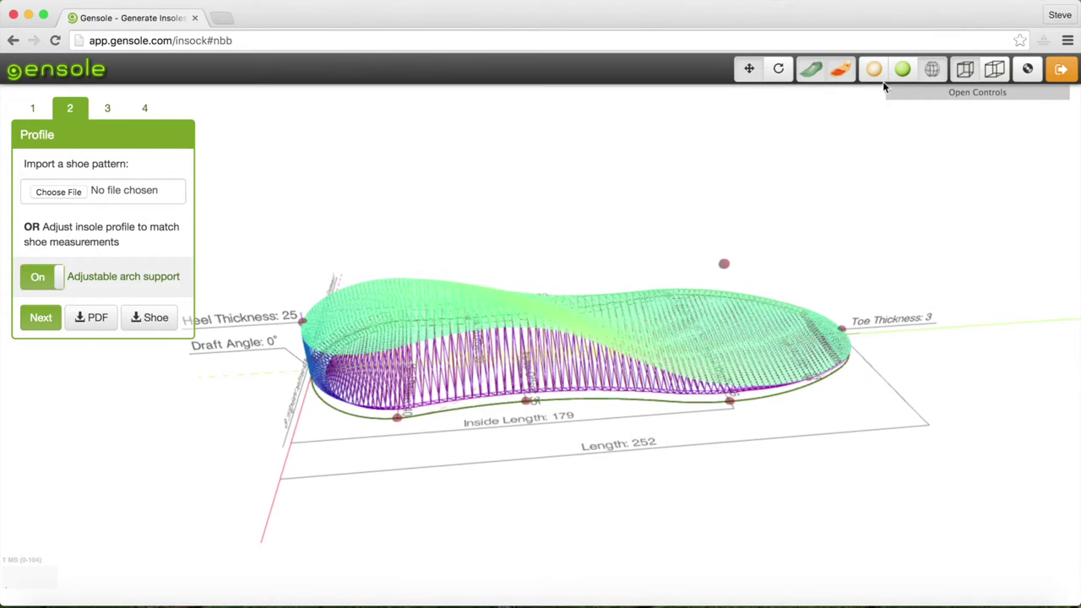
click(875, 71)
right_drag(515, 490, 578, 498)
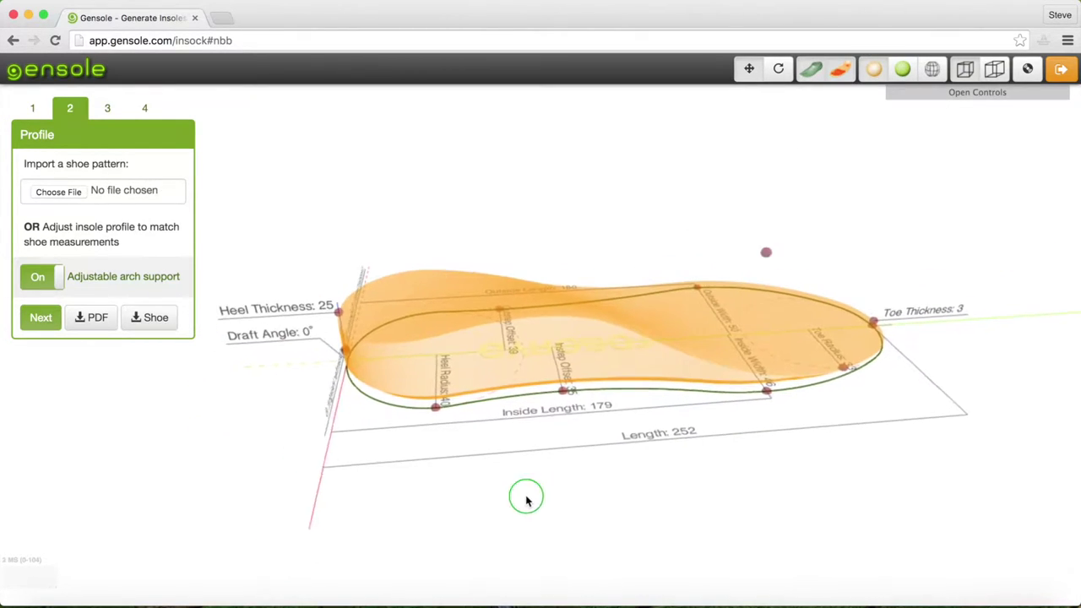
drag(527, 476, 521, 434)
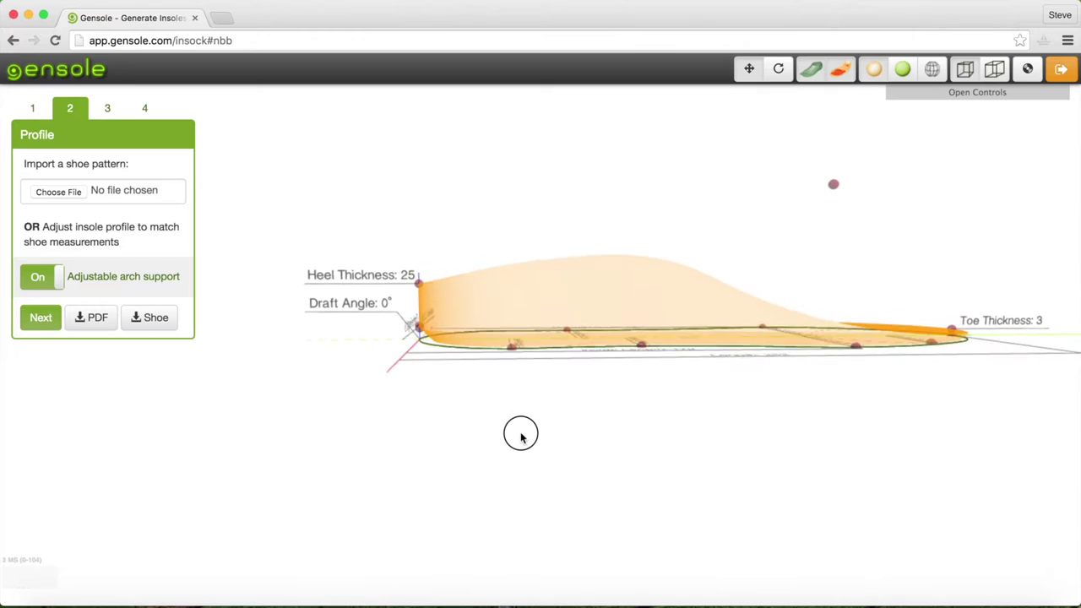
Step: Set the draft angle to 10 degrees and nudge the arch control point slightly lower
click(368, 305)
text(10)
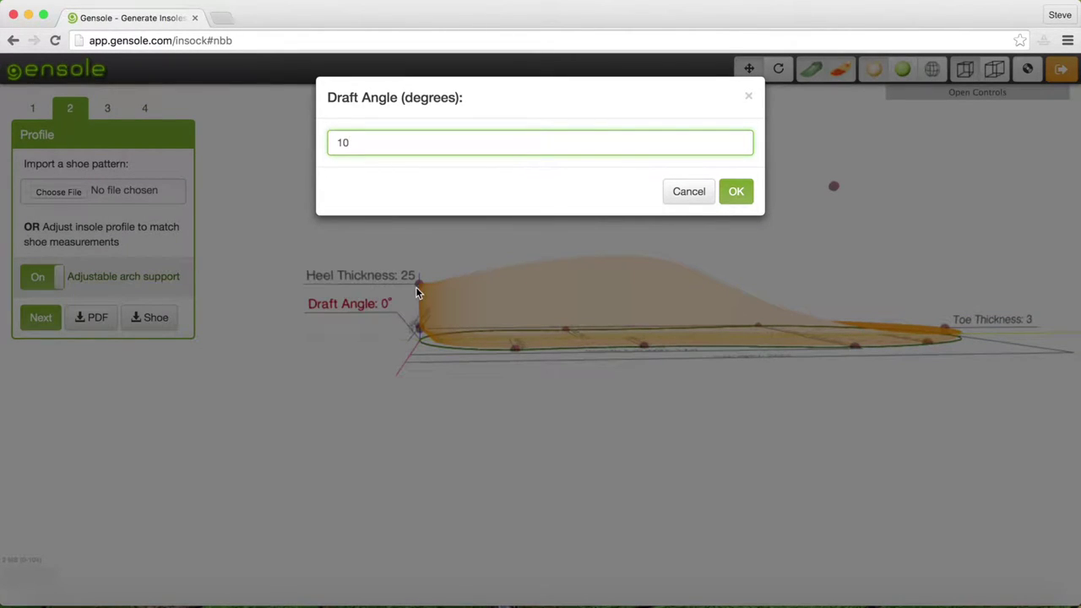
click(734, 193)
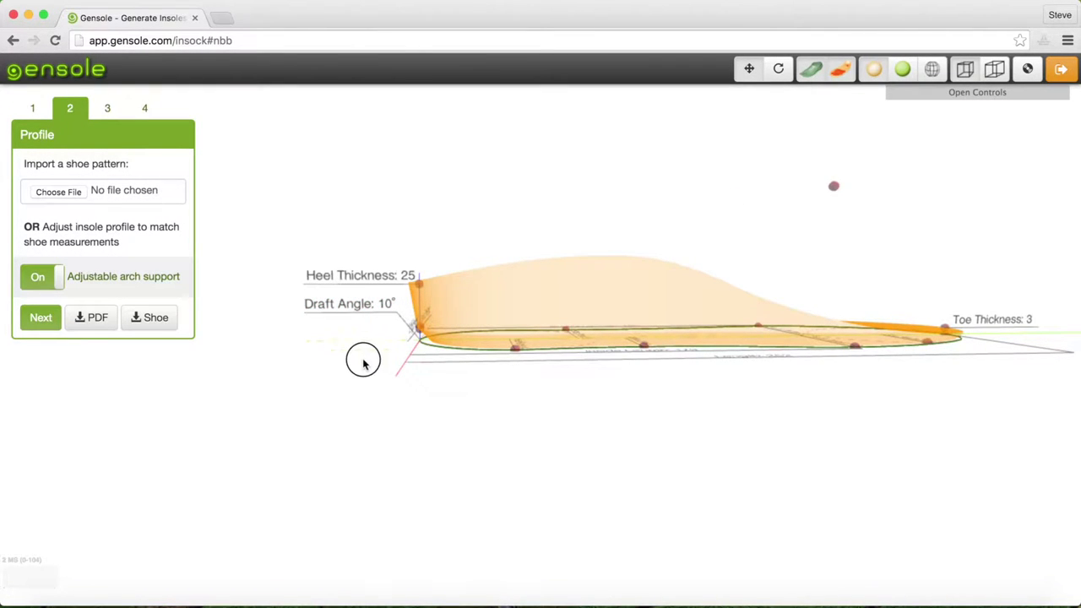
mouse_move(355, 355)
mouse_down()
mouse_move(471, 358)
mouse_move(632, 335)
mouse_move(462, 390)
mouse_move(319, 343)
mouse_move(353, 350)
mouse_up()
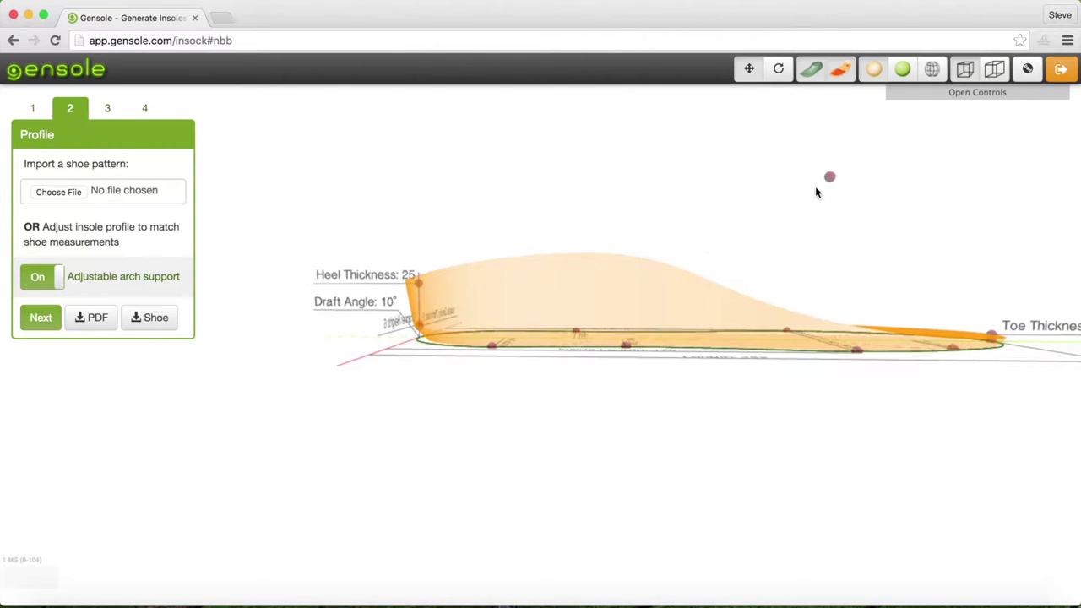
drag(830, 178, 825, 194)
mouse_move(691, 424)
mouse_down()
mouse_move(684, 482)
mouse_move(555, 451)
mouse_move(544, 417)
mouse_up()
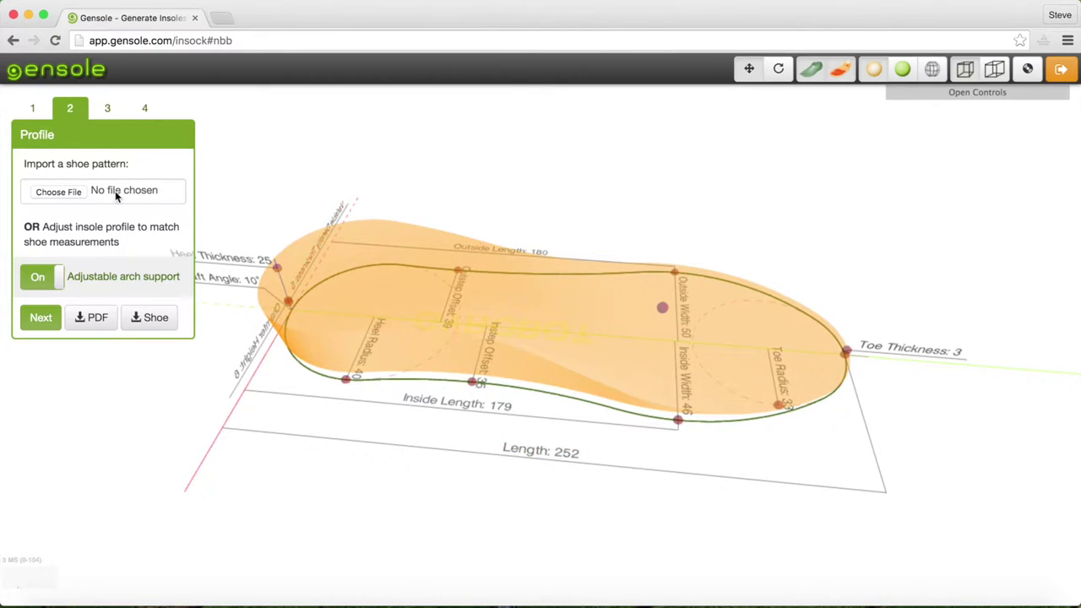
Step: Load the Pullman SPAC38 shoe pattern, then the Pullman SPAC46 pattern
click(68, 195)
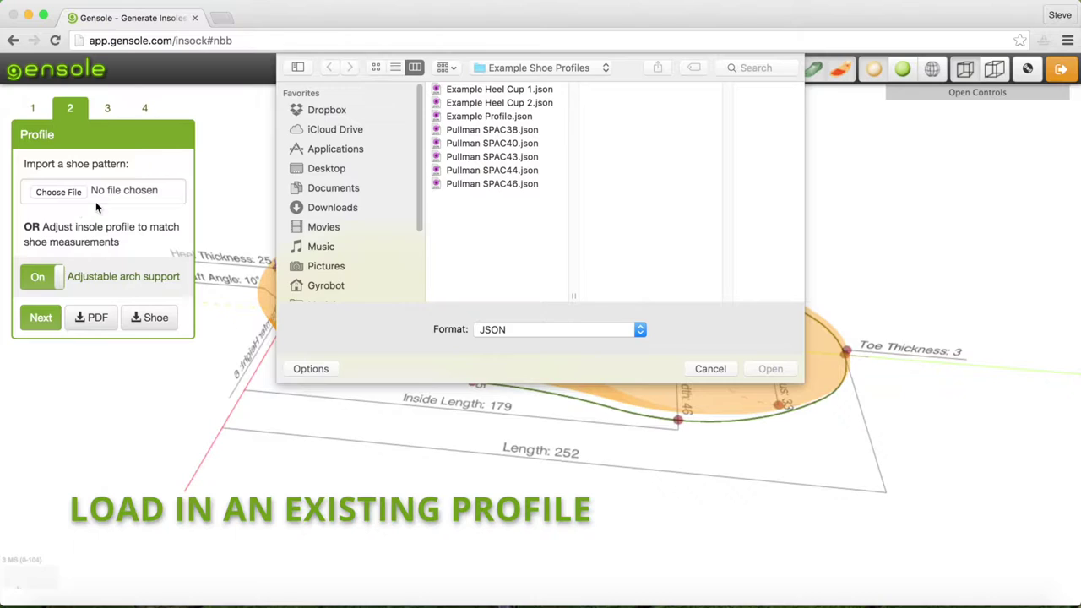
click(499, 116)
click(494, 131)
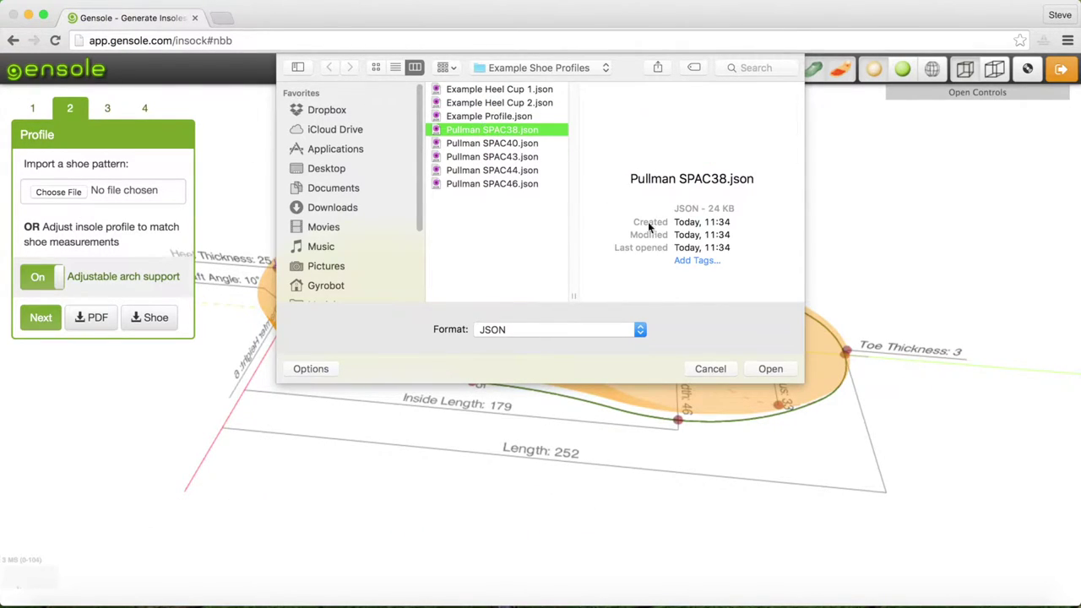
click(763, 370)
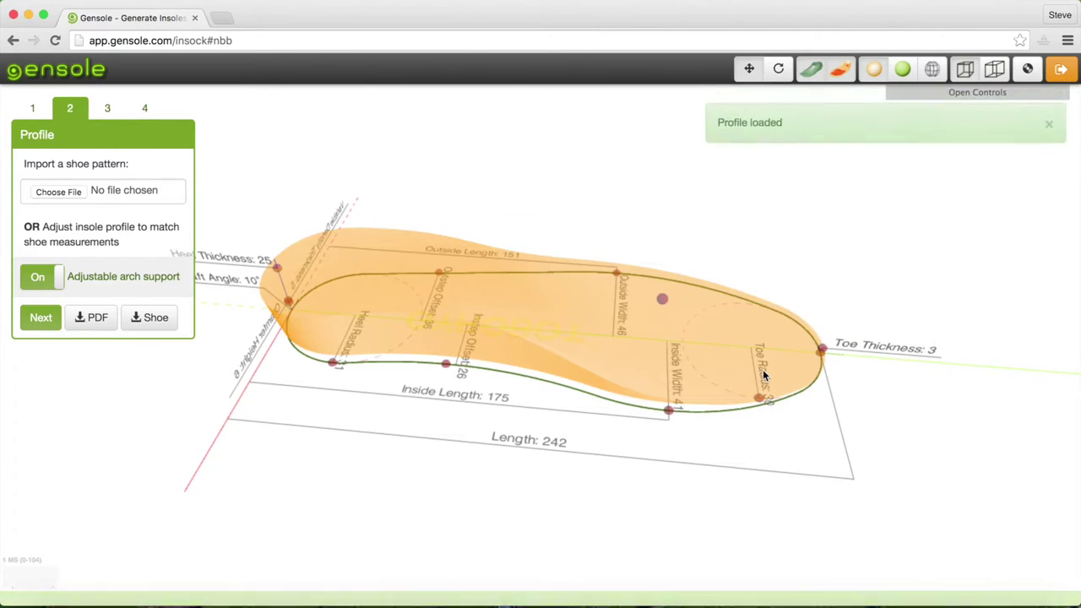
click(68, 194)
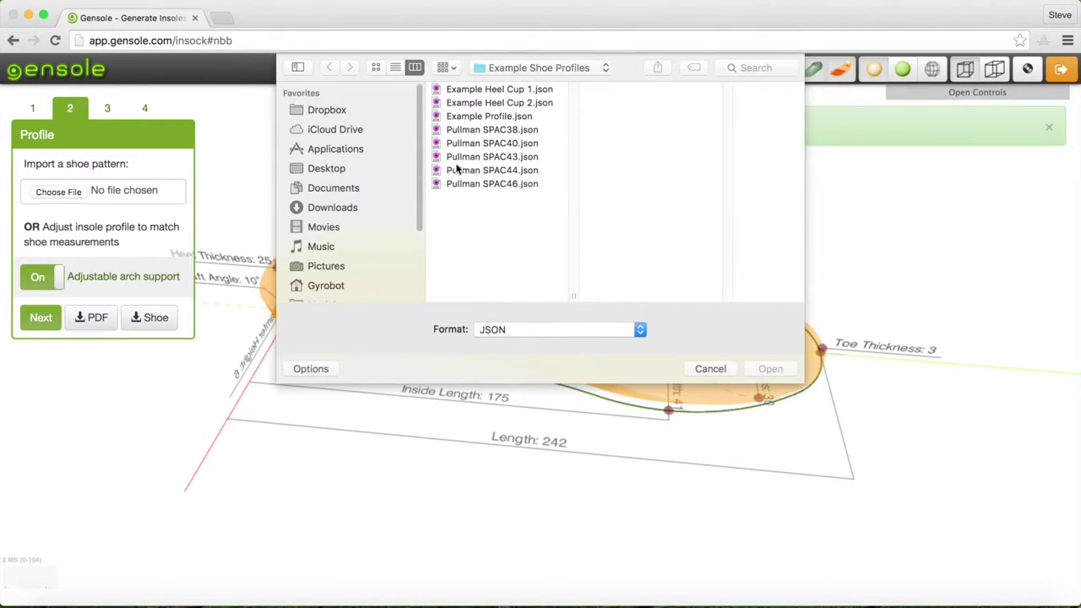
click(489, 184)
click(766, 369)
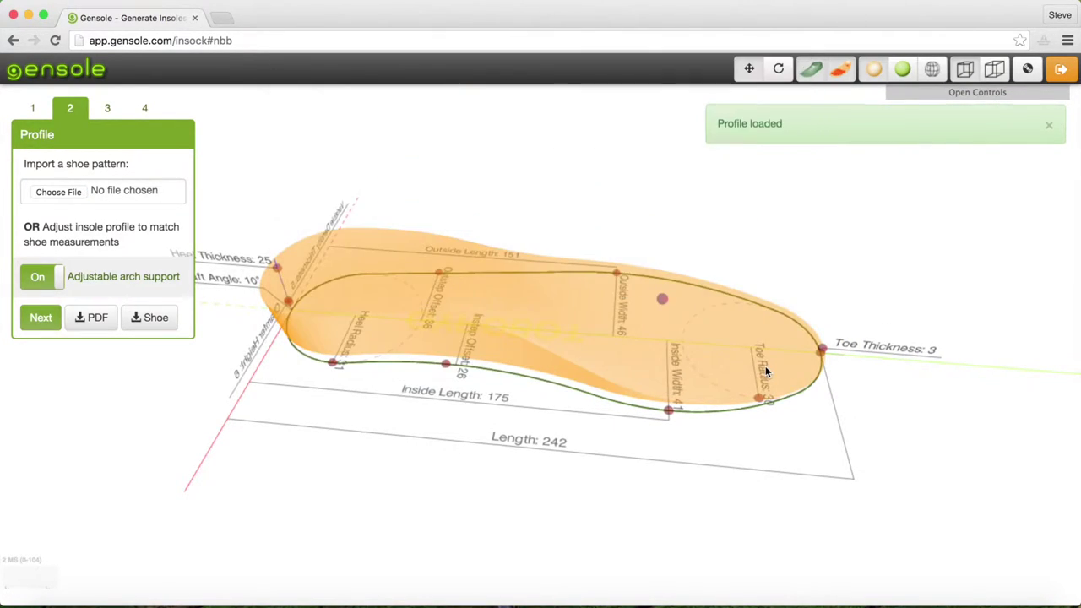
Step: Load the Example Heel Cup 1 shoe pattern
click(58, 193)
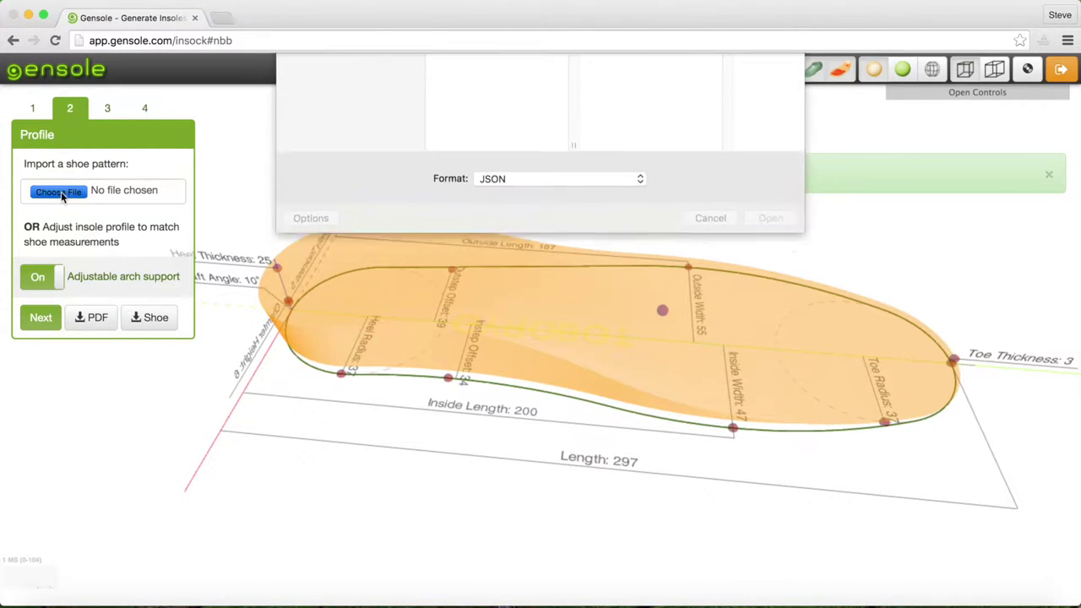
click(482, 90)
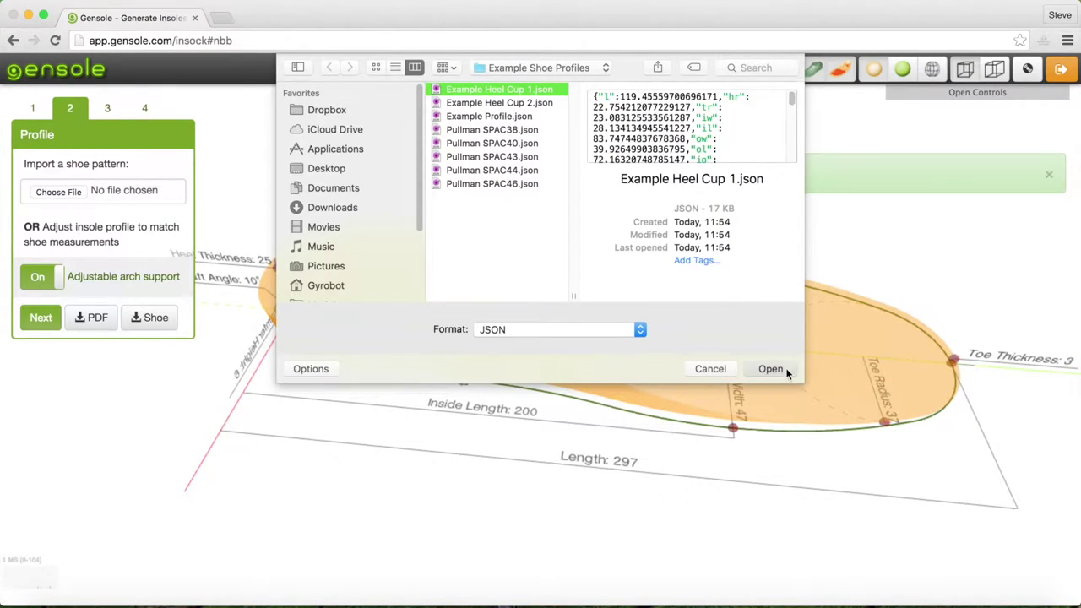
click(786, 374)
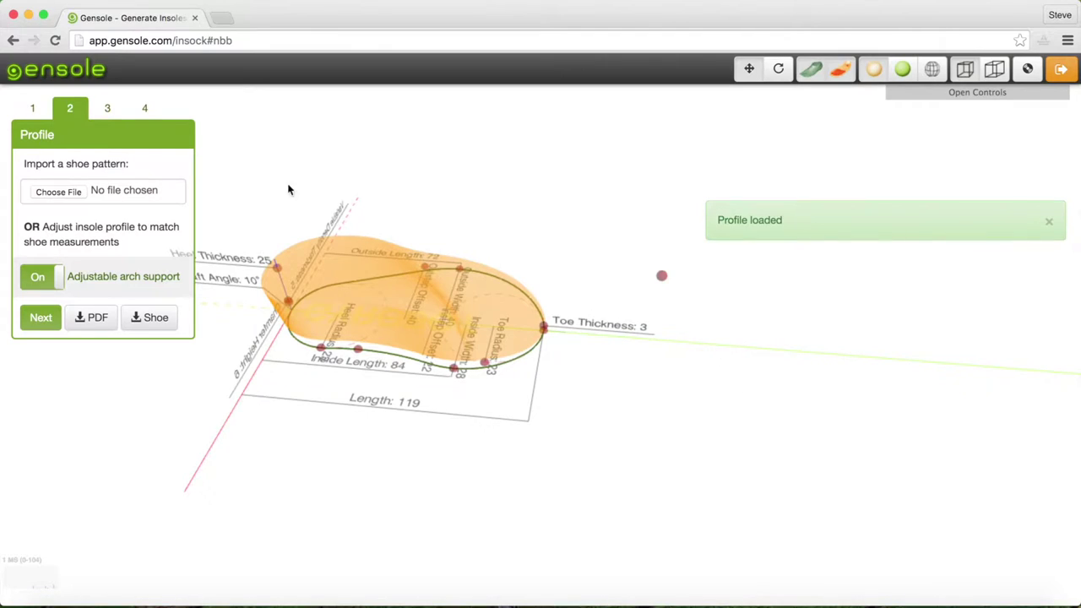
Step: Show the insole as solid green and move the red control point toward it
click(898, 70)
drag(660, 186, 473, 228)
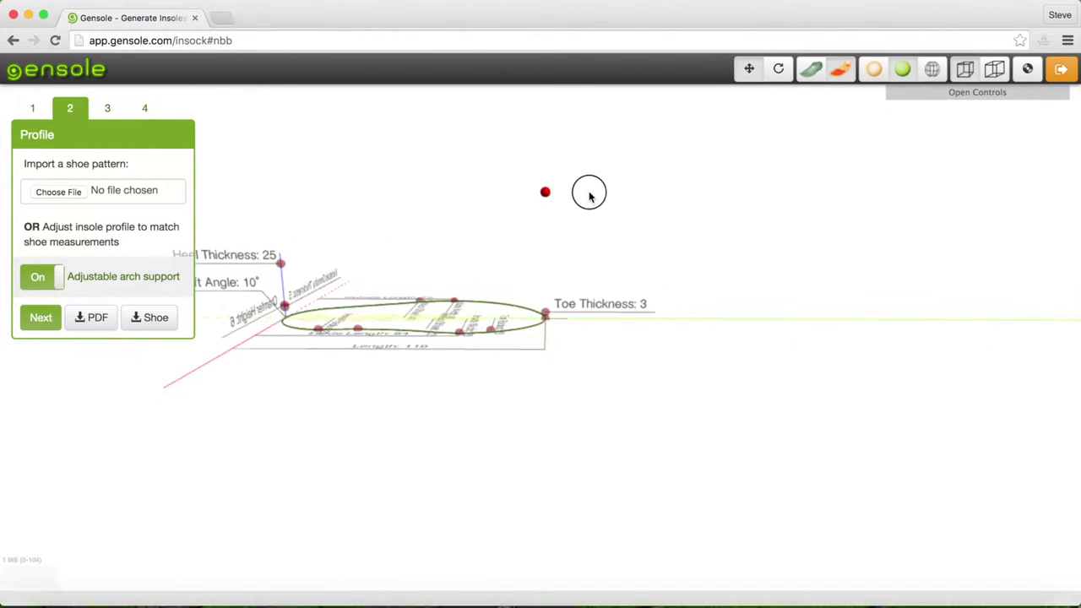
drag(473, 228, 450, 239)
mouse_move(537, 232)
mouse_down()
mouse_move(478, 242)
mouse_move(451, 309)
mouse_move(461, 294)
mouse_up()
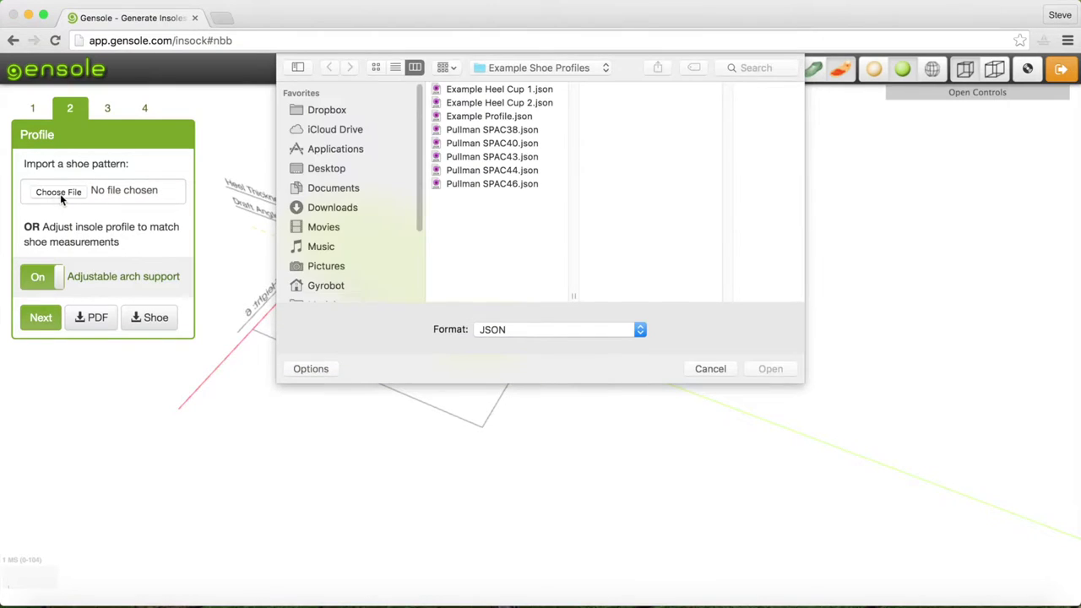
Step: Load Example Profile.json, giving an insole of length 253
click(487, 118)
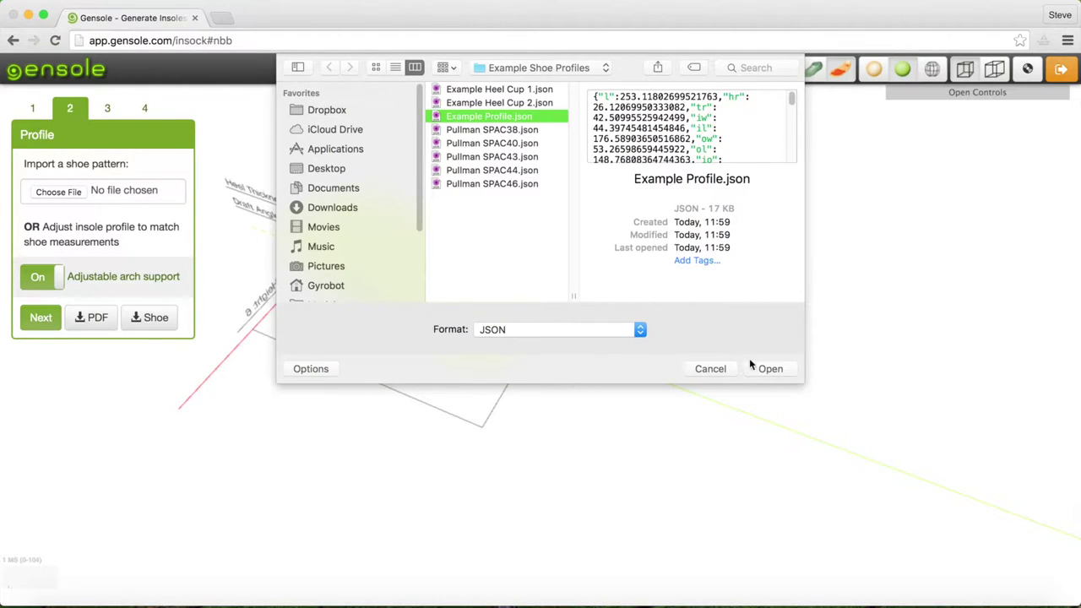
click(749, 362)
mouse_move(430, 501)
mouse_down()
mouse_move(363, 466)
mouse_move(433, 420)
mouse_up()
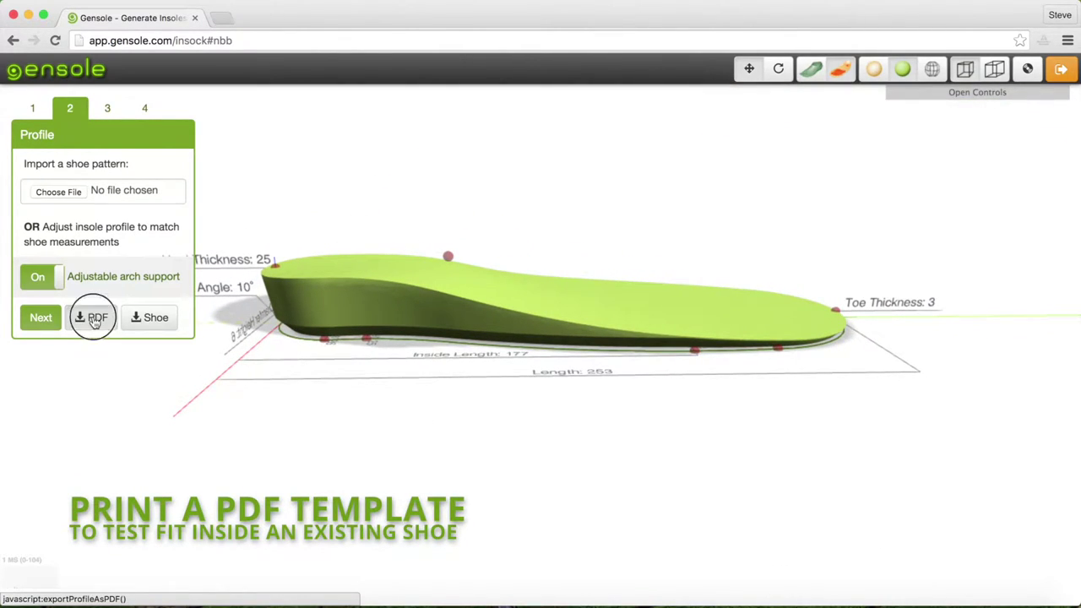
Step: Preview the printable insole PDF template zoomed out to the full page, then close it
click(94, 318)
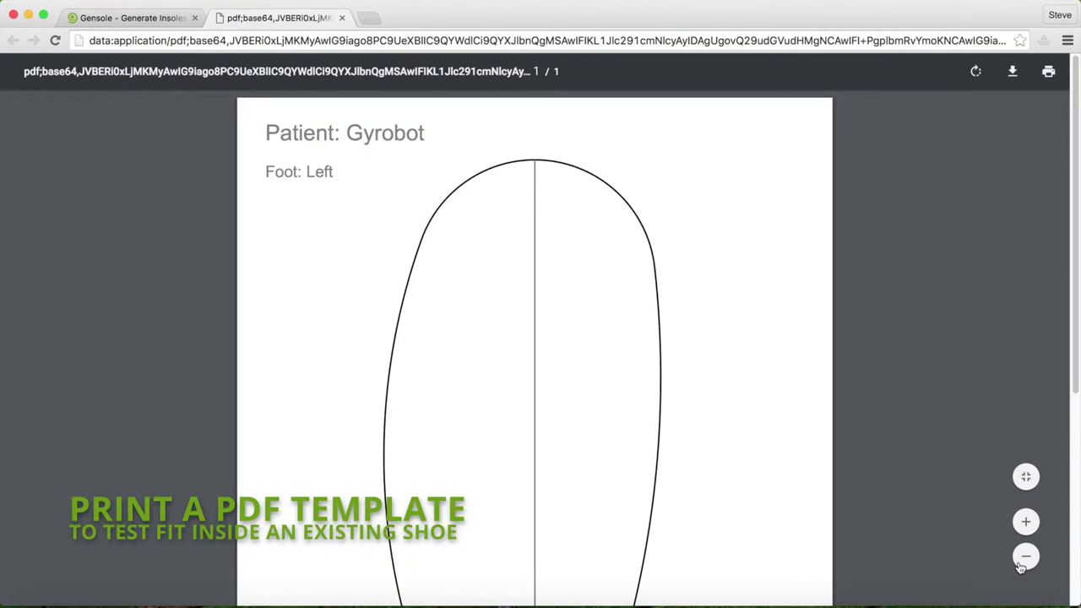
click(1023, 565)
click(1025, 565)
click(1025, 565)
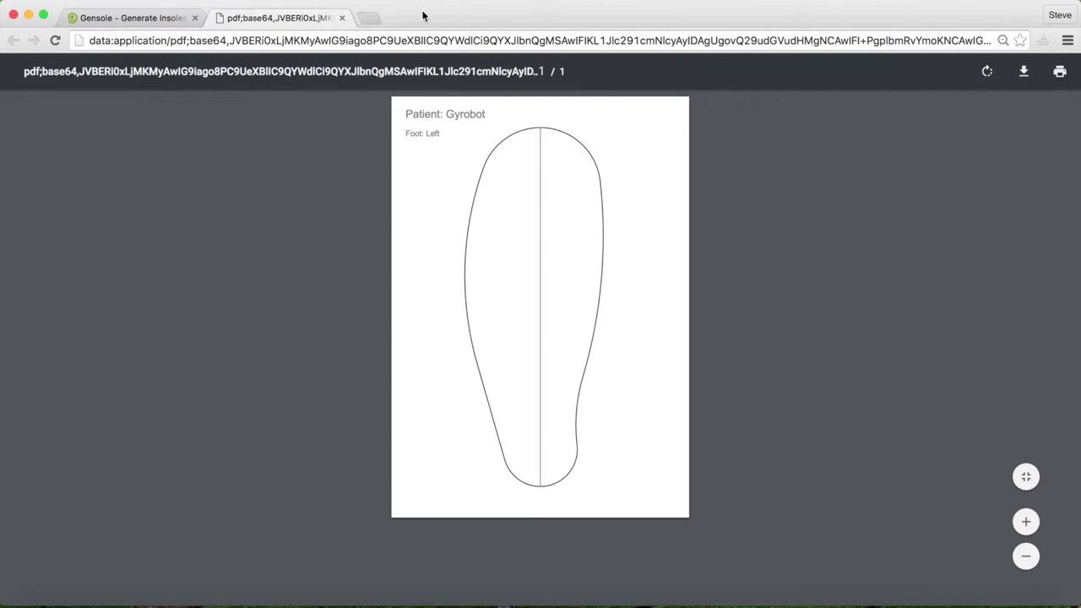
click(341, 17)
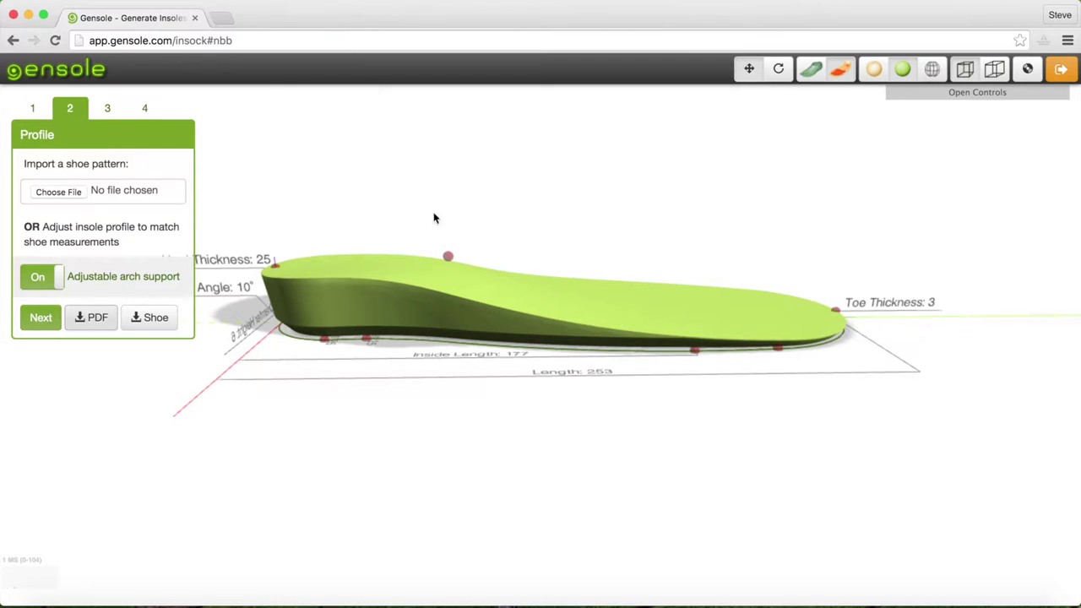
Step: Go to step 3, SoleMorph, for the foot scan
drag(478, 408, 462, 427)
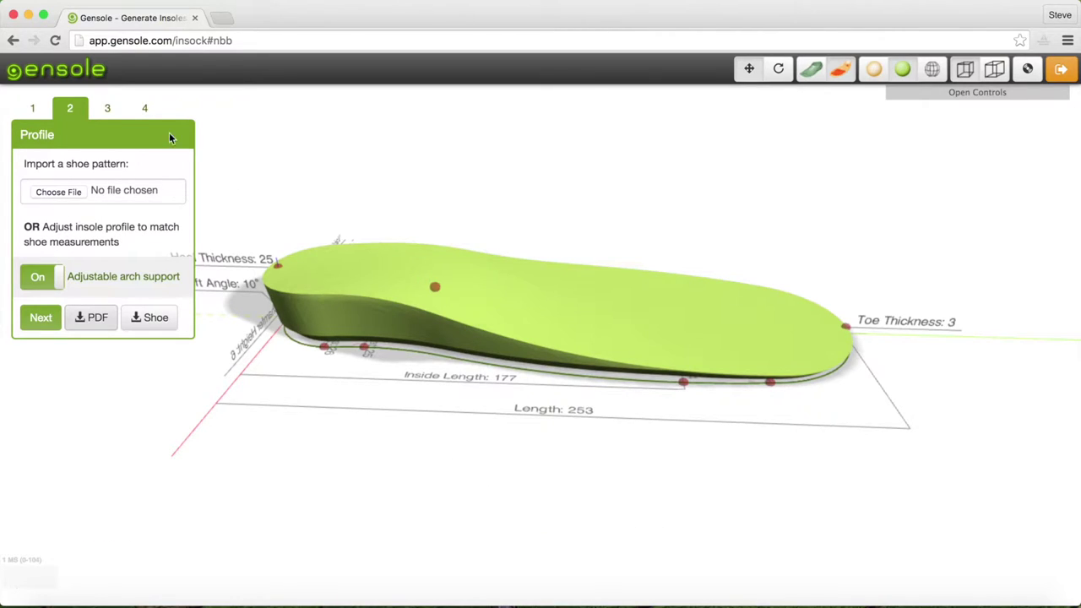
click(108, 107)
click(438, 179)
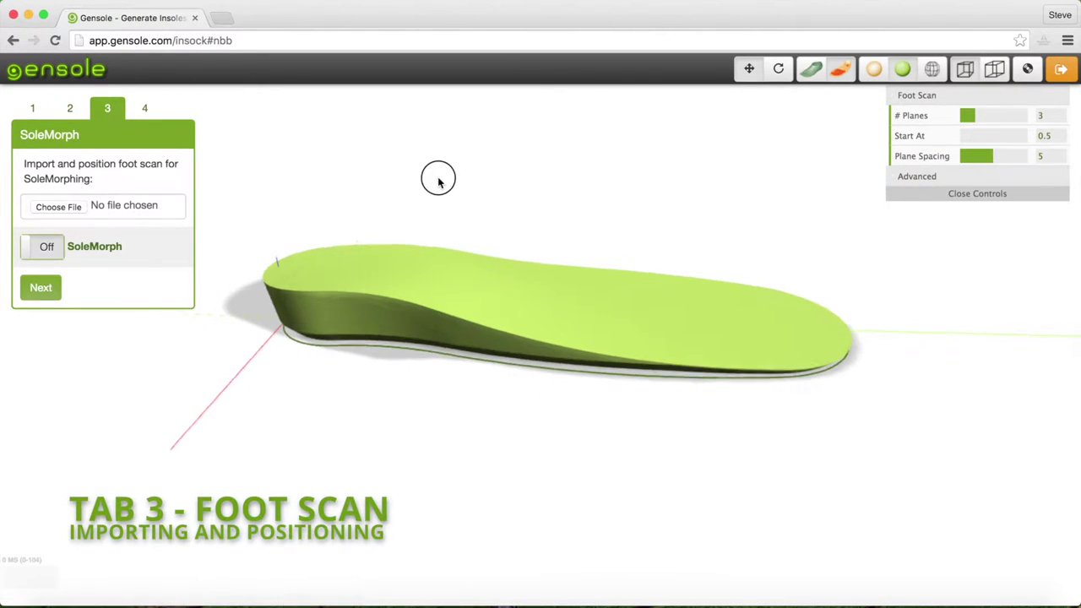
Step: Import Left Foot1.stl from the example foot scans and display it over the insole
click(41, 208)
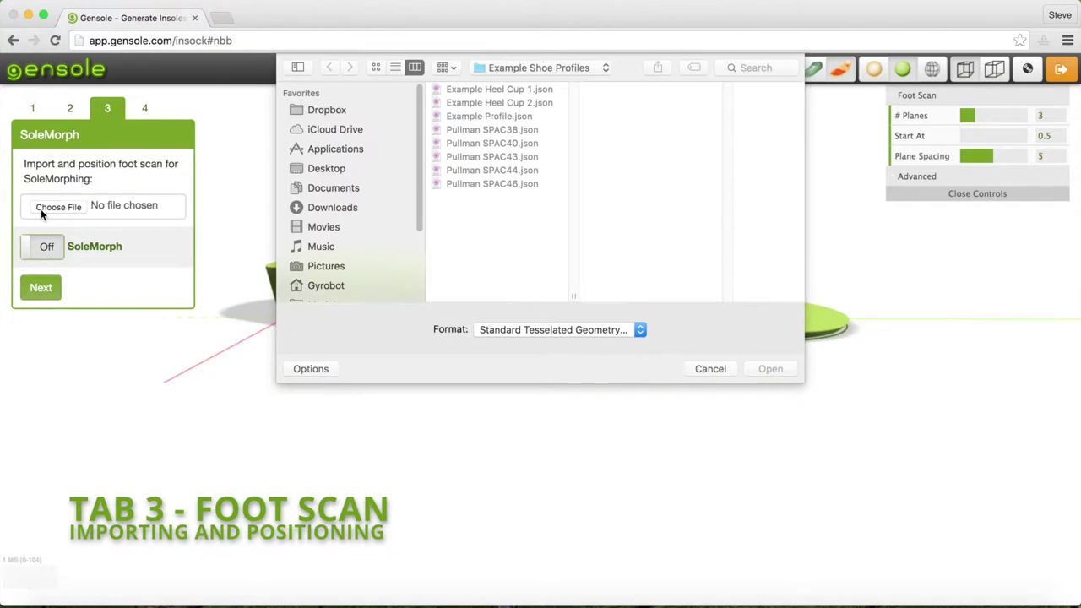
click(550, 72)
click(548, 82)
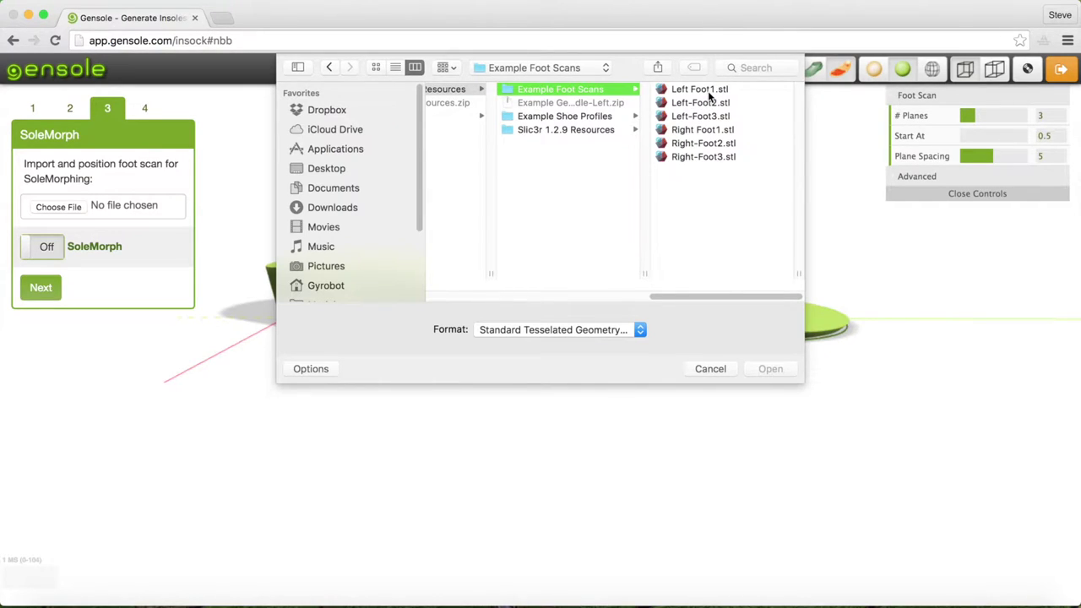
key(Right)
drag(706, 112, 708, 116)
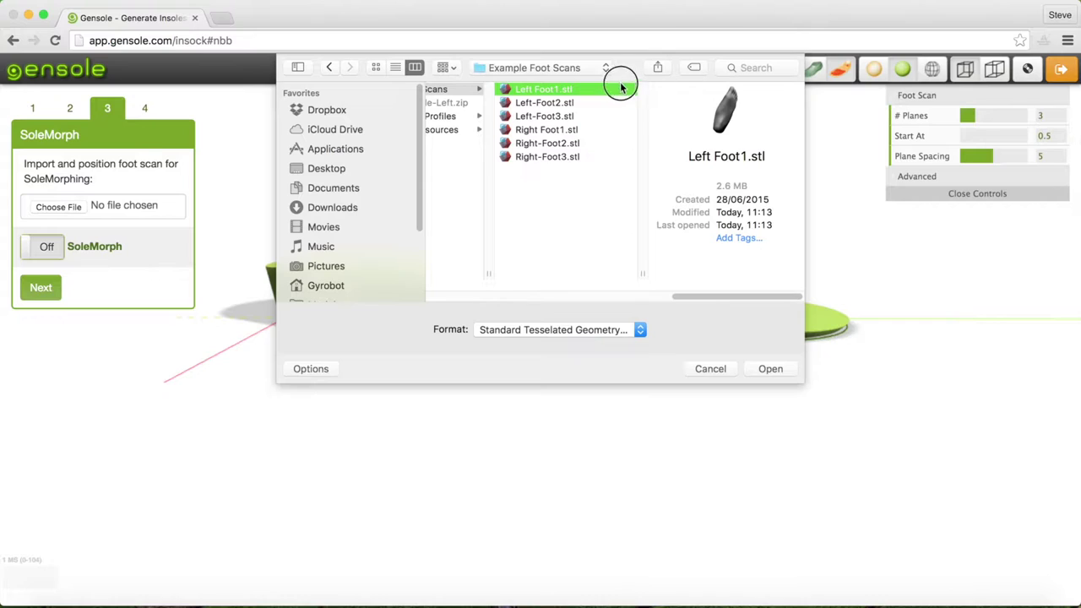
click(768, 369)
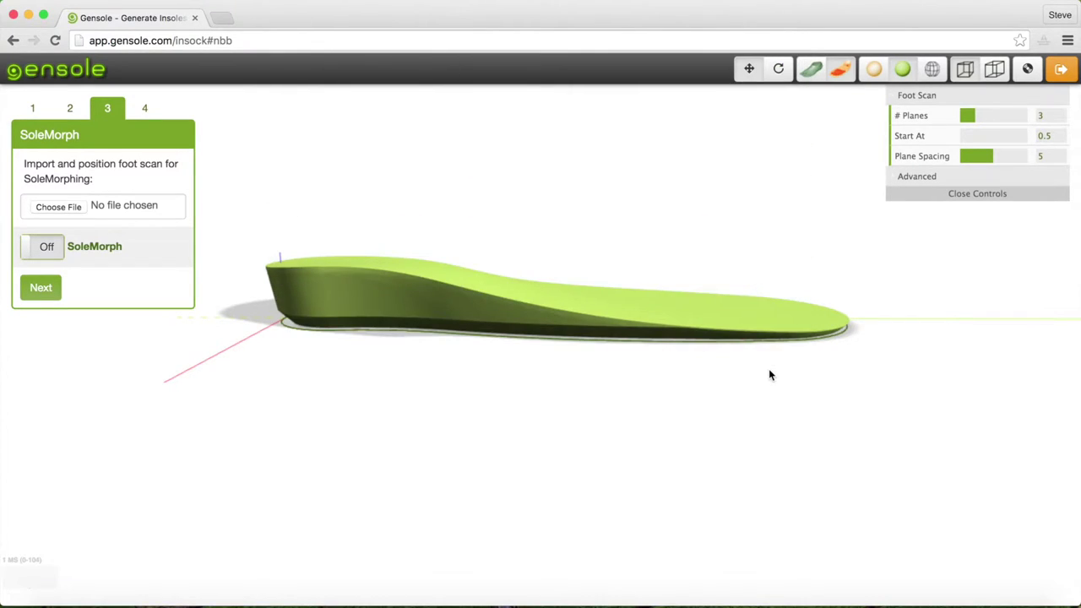
click(816, 70)
Step: Toggle the foot scan and density zones, leaving the scan visible and density zones hidden
drag(823, 157, 652, 413)
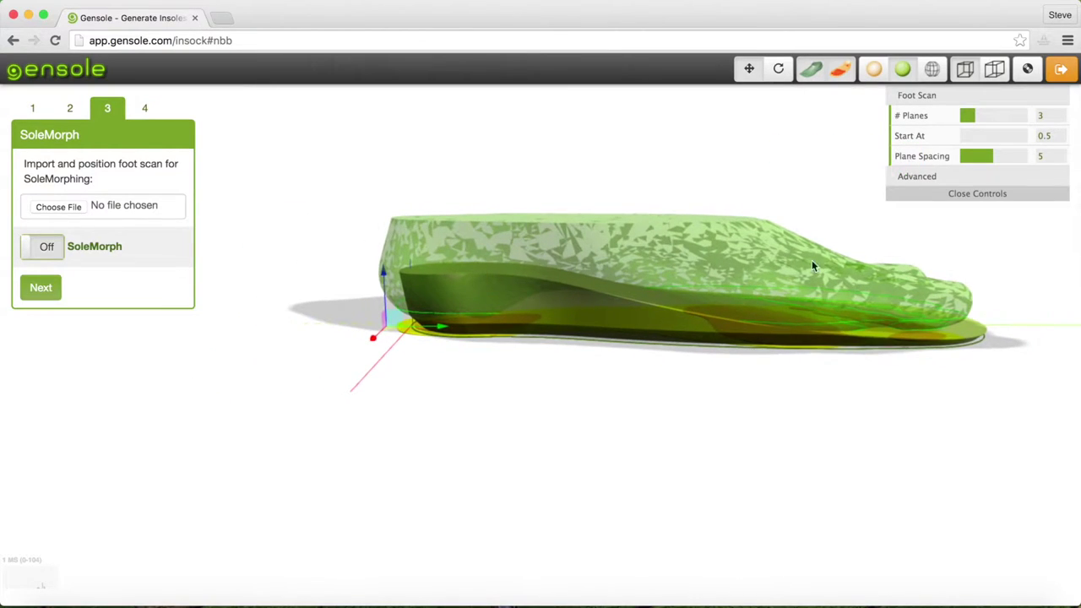
click(808, 72)
click(808, 72)
click(809, 71)
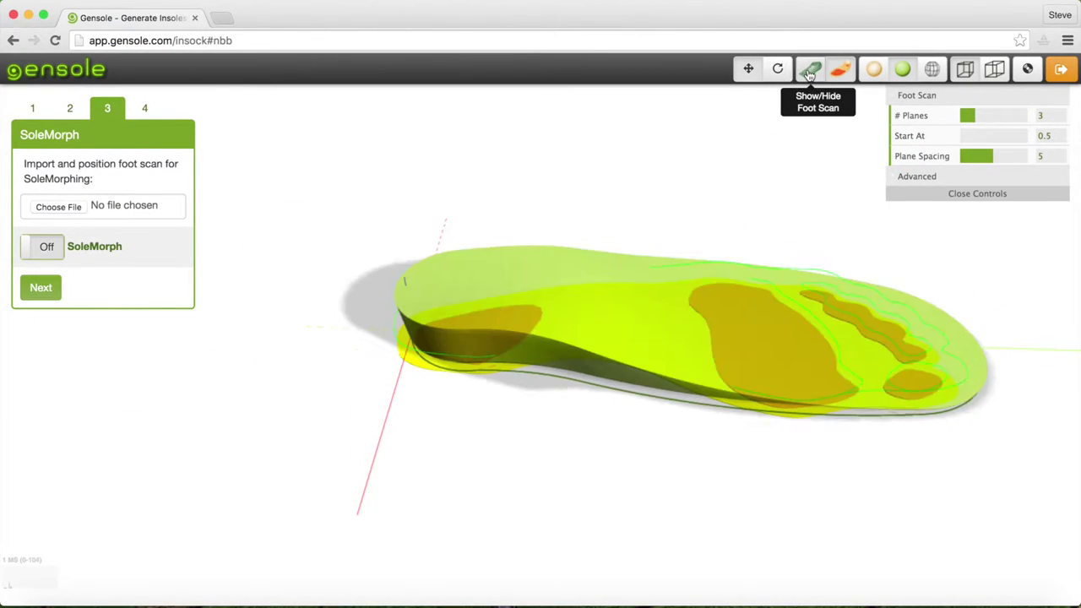
click(808, 72)
click(842, 74)
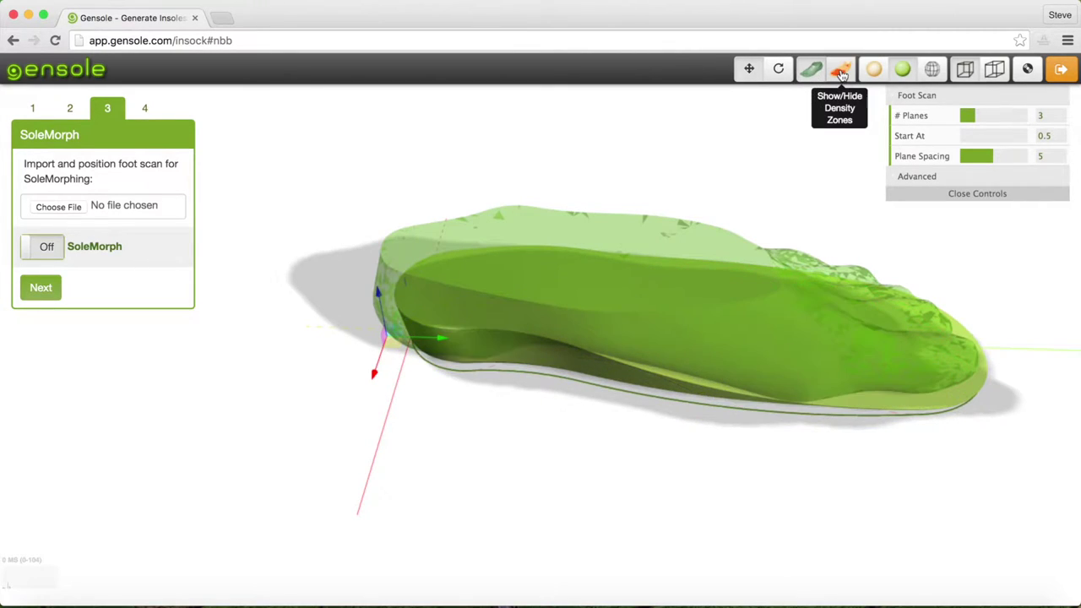
click(843, 74)
click(842, 75)
click(842, 74)
click(842, 74)
Step: Lift the foot scan above the insole heel and switch SoleMorph on
mouse_move(580, 415)
mouse_down()
mouse_move(531, 415)
mouse_move(526, 390)
mouse_up()
drag(412, 328, 437, 326)
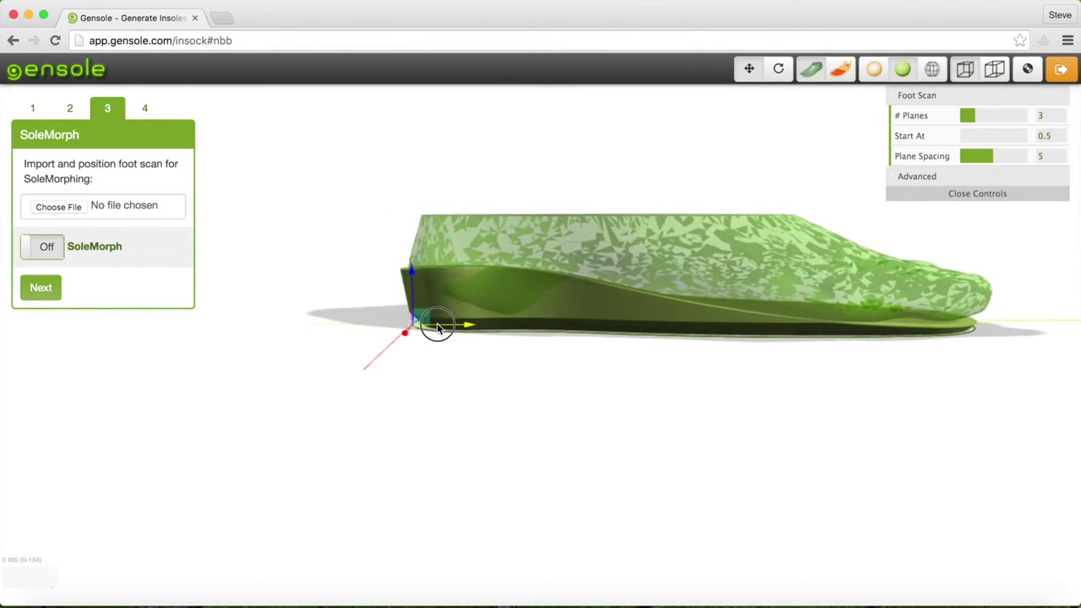
mouse_move(464, 372)
mouse_down()
mouse_move(688, 369)
mouse_move(703, 374)
mouse_move(688, 395)
mouse_up()
mouse_move(600, 384)
mouse_down()
mouse_move(586, 381)
mouse_move(590, 388)
mouse_up()
mouse_move(760, 355)
mouse_down()
mouse_move(707, 336)
mouse_move(565, 338)
mouse_move(447, 309)
mouse_move(394, 206)
mouse_move(393, 285)
mouse_move(392, 224)
mouse_up()
mouse_move(400, 262)
mouse_down()
mouse_move(386, 197)
mouse_move(391, 211)
mouse_up()
scroll(490, 313, up, 2)
scroll(493, 316, up, 3)
scroll(507, 355, up, 2)
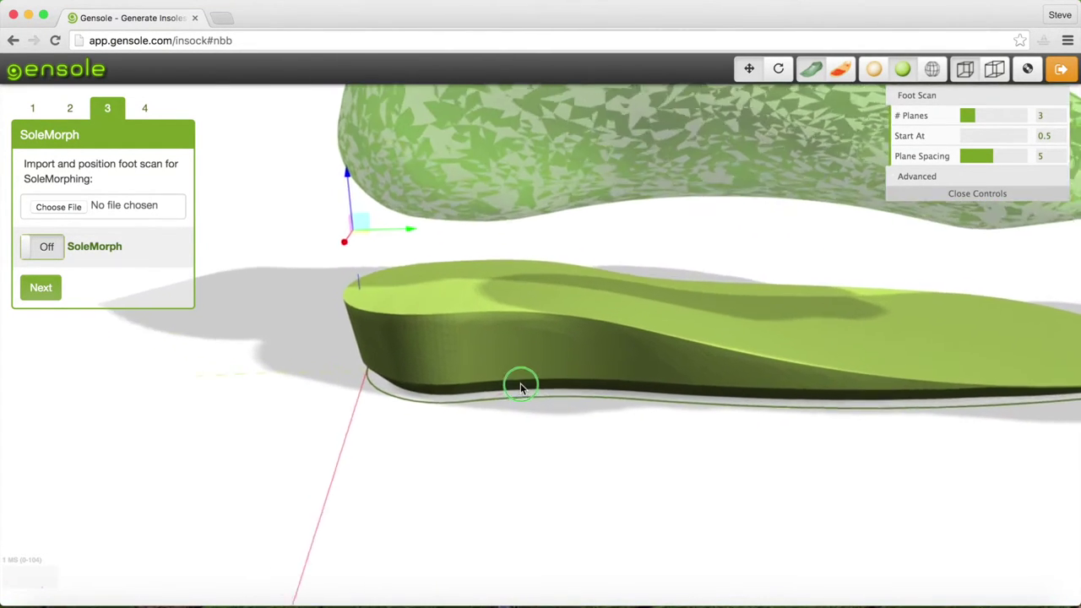
scroll(522, 397, up, 2)
click(38, 247)
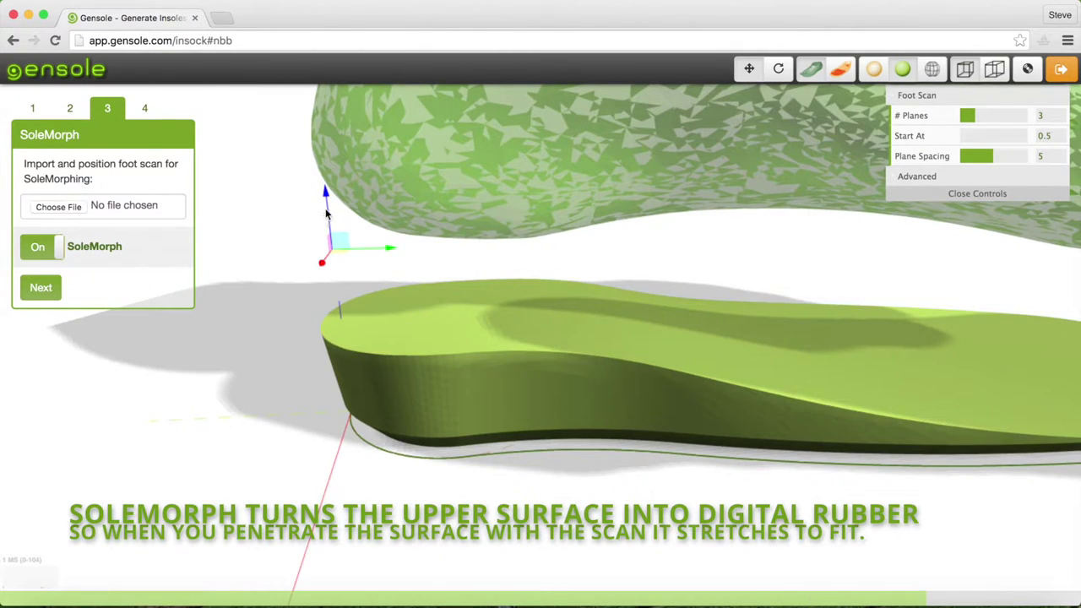
Step: Lower the foot scan into the insole's top surface, then hide the scan
drag(328, 214, 346, 375)
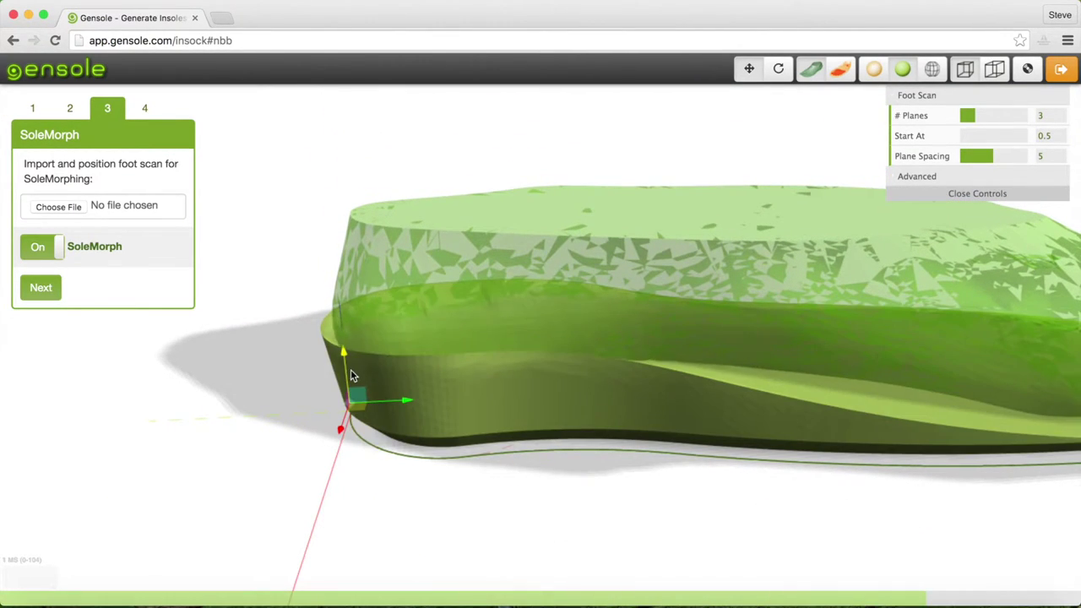
click(811, 68)
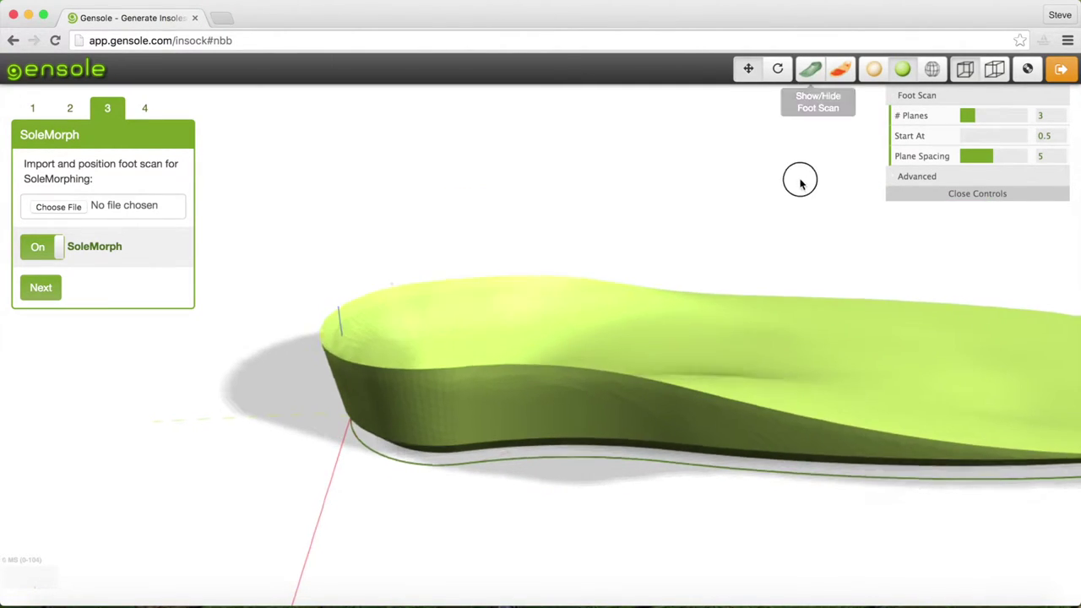
mouse_move(801, 183)
mouse_down()
mouse_move(693, 258)
mouse_move(569, 211)
mouse_move(540, 149)
mouse_up()
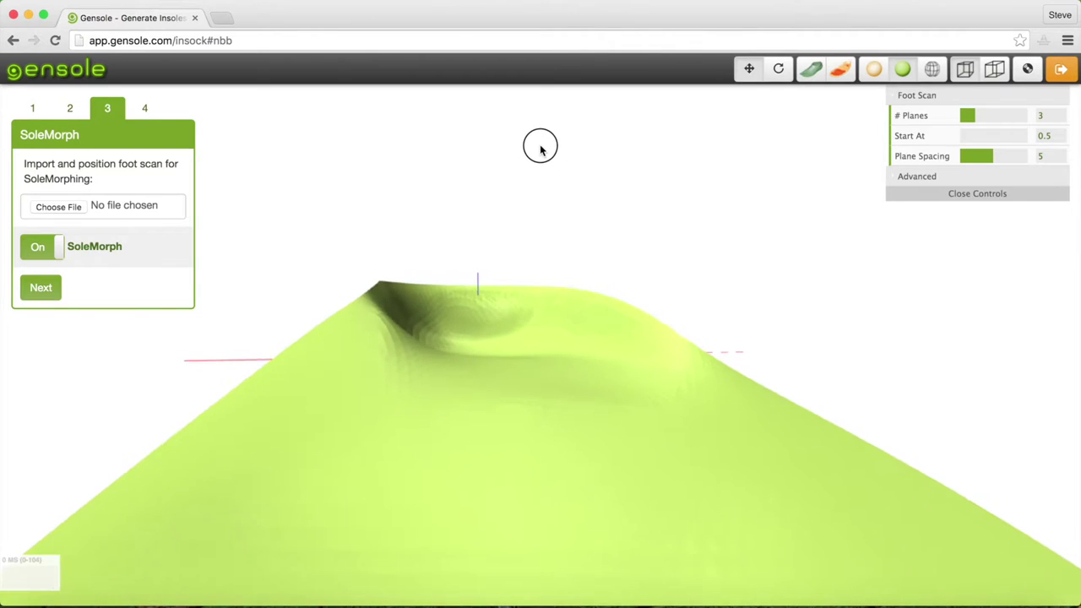
Step: Compare SoleMorph off and on, then show density zones in a side view
click(44, 260)
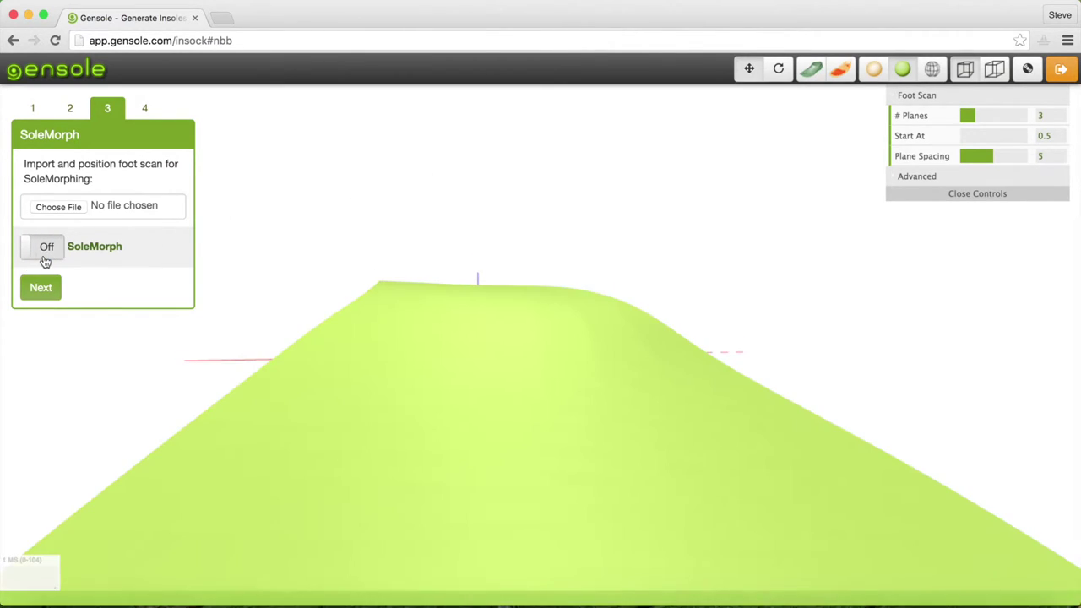
click(45, 261)
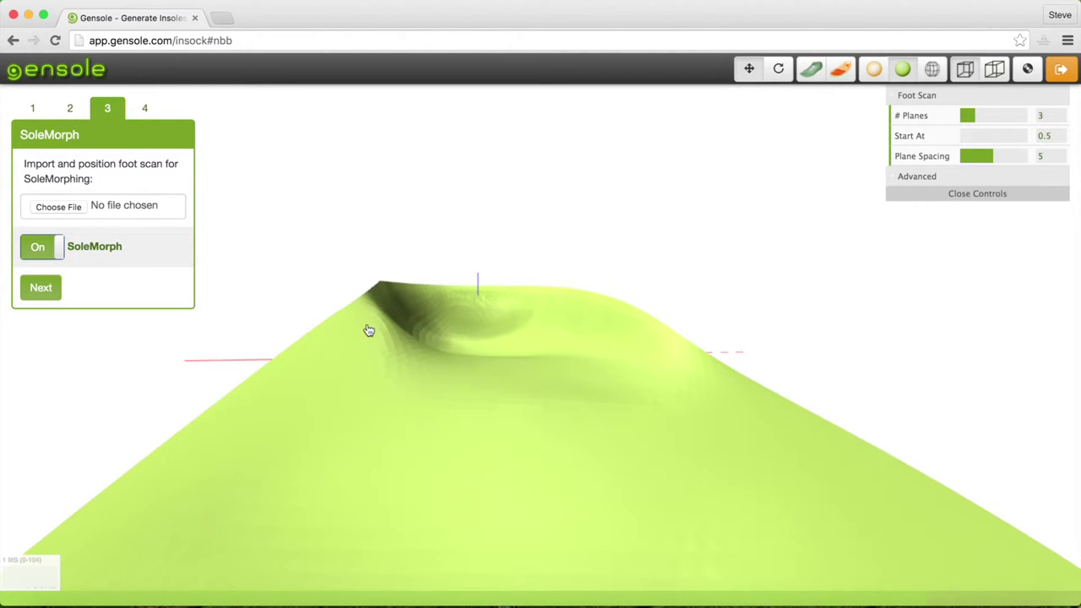
click(840, 71)
mouse_move(353, 259)
mouse_down()
mouse_move(601, 314)
mouse_move(456, 290)
mouse_move(484, 458)
mouse_up()
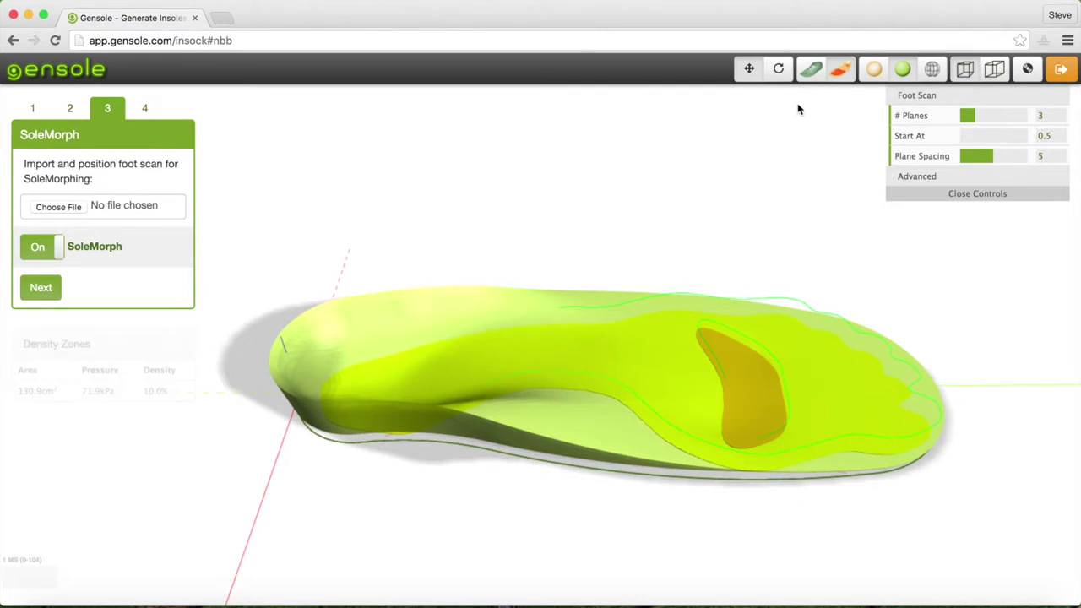
Step: Show the foot scan and make its slicing planes start at 8
click(809, 79)
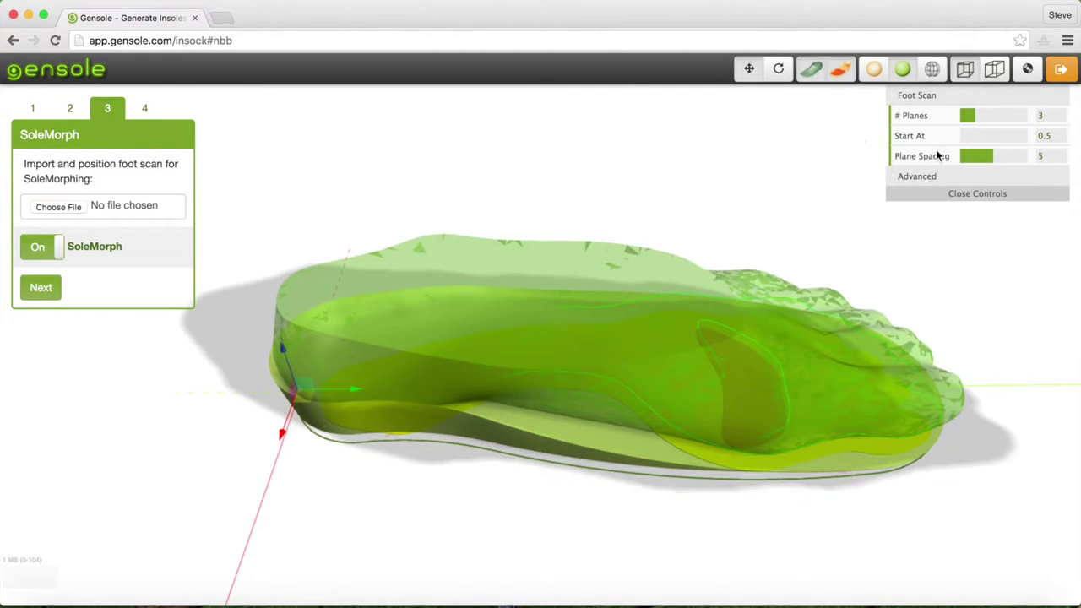
text(8)
click(1052, 155)
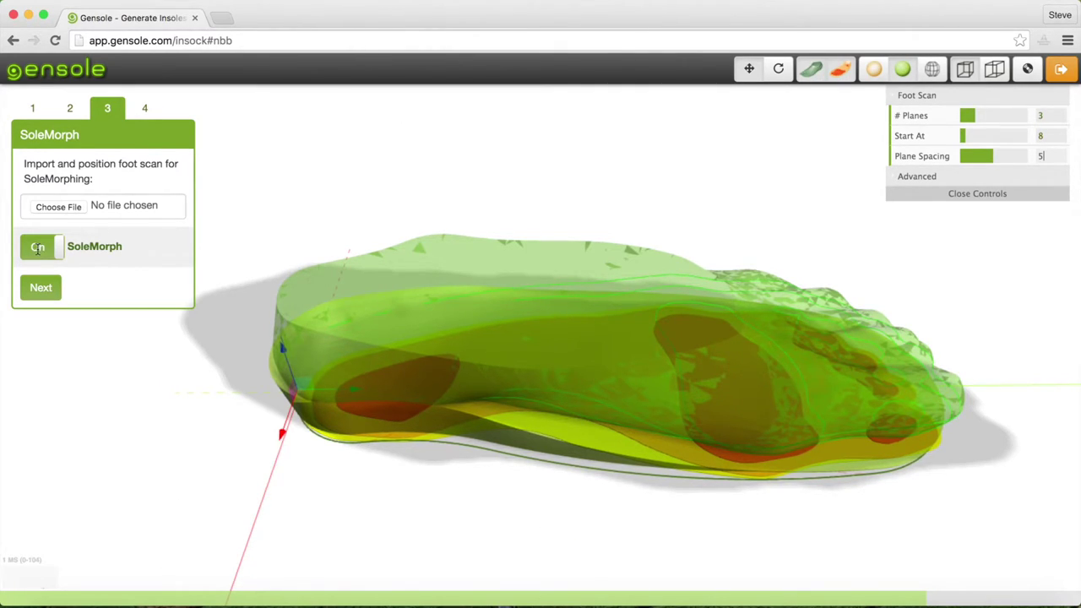
Step: Switch SoleMorph off, hide the foot scan and view the insole from above
click(39, 250)
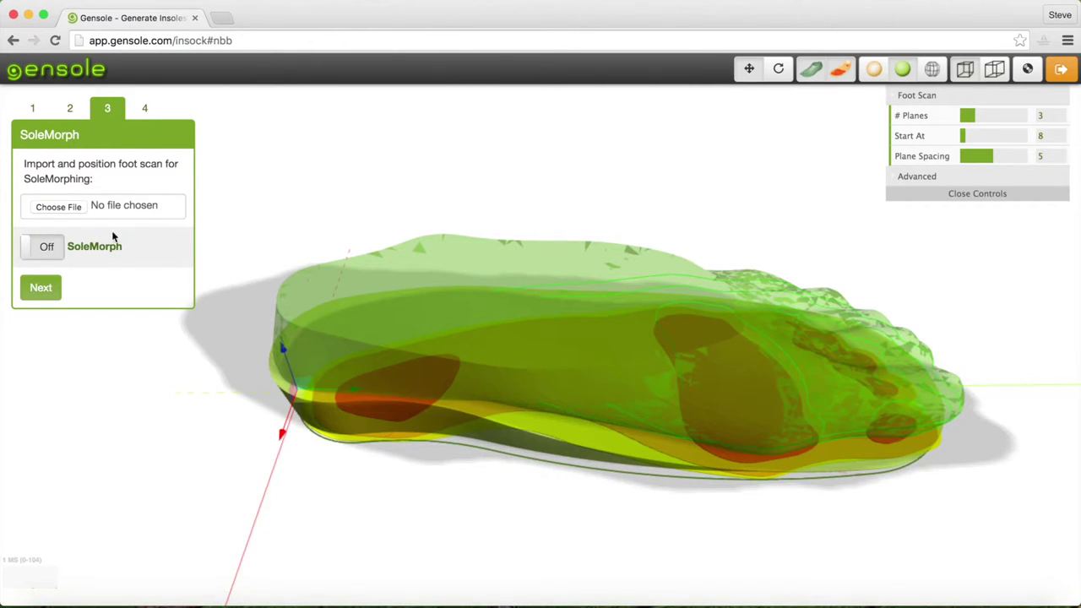
click(811, 70)
mouse_move(797, 142)
mouse_down()
mouse_move(663, 187)
mouse_move(474, 191)
mouse_up()
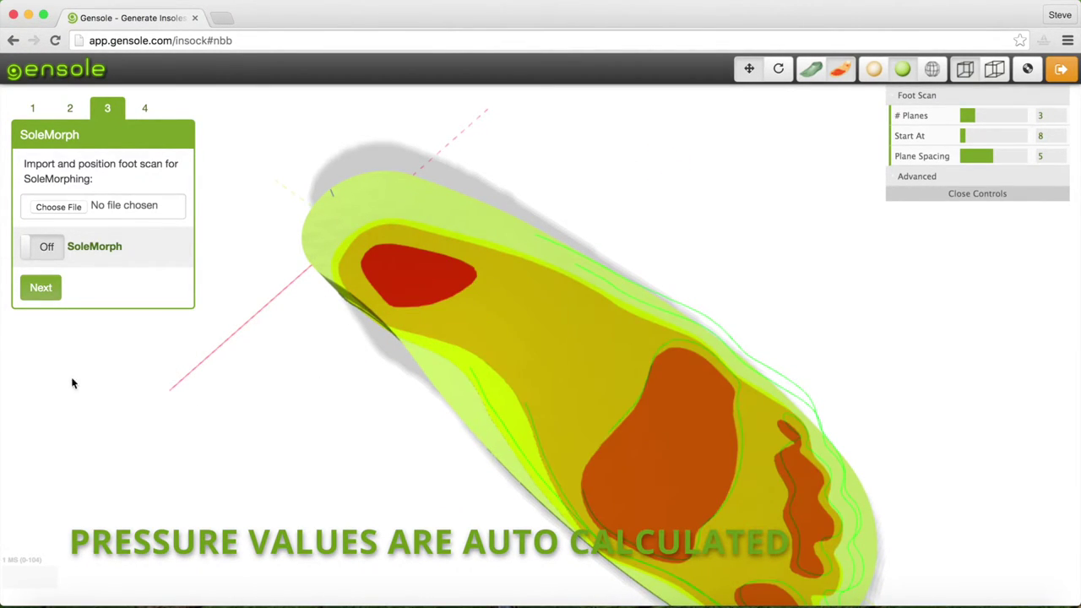
mouse_move(809, 492)
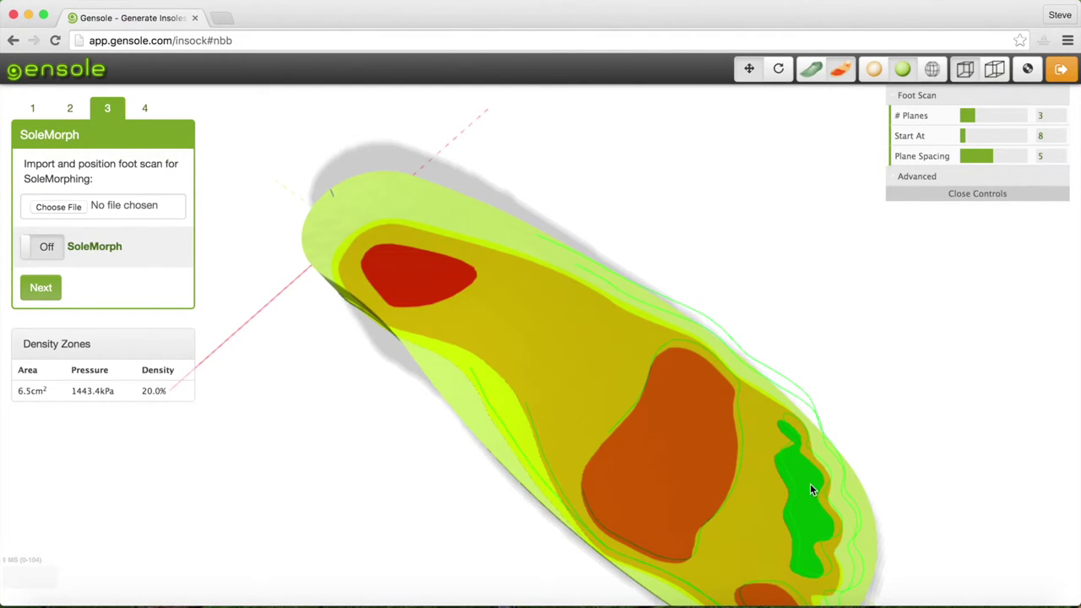
Step: Turn SoleMorph back on and set the toe zone to 25% density
mouse_move(840, 410)
mouse_down()
mouse_move(849, 339)
mouse_move(731, 302)
mouse_up()
click(47, 248)
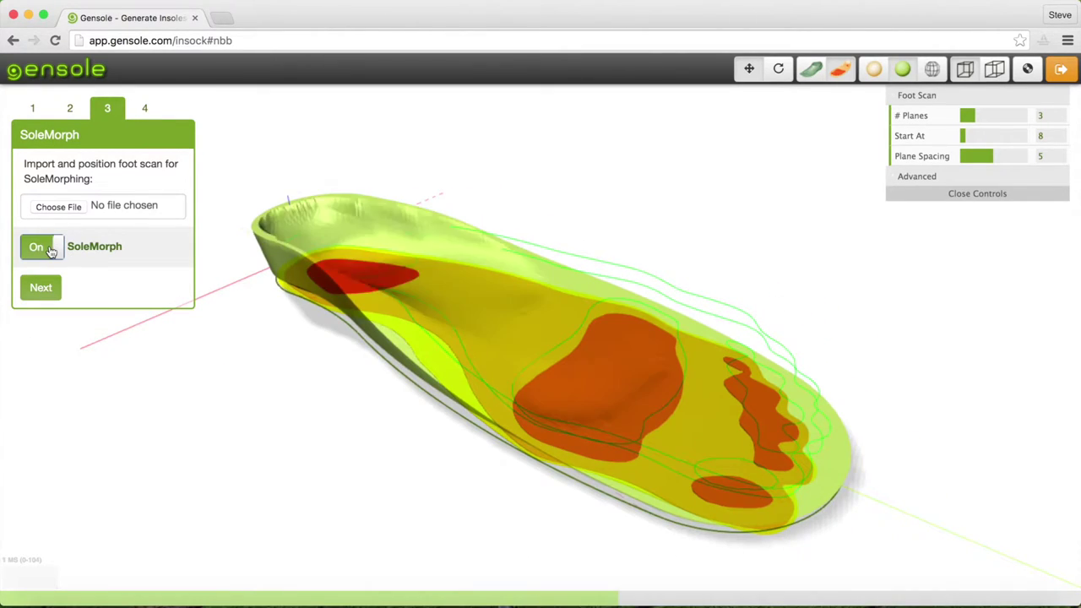
click(766, 413)
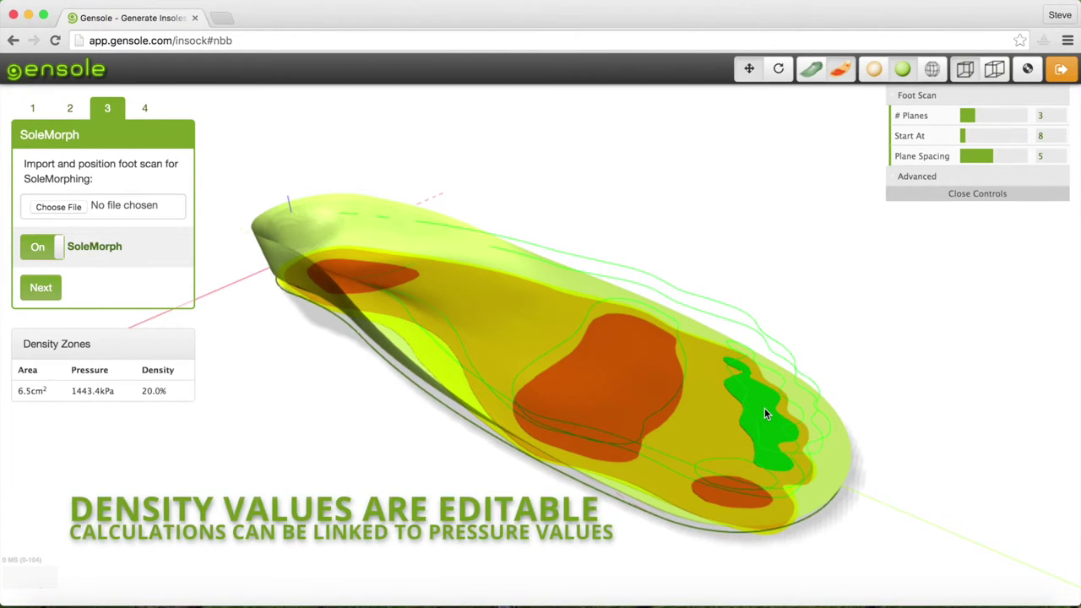
double_click(764, 409)
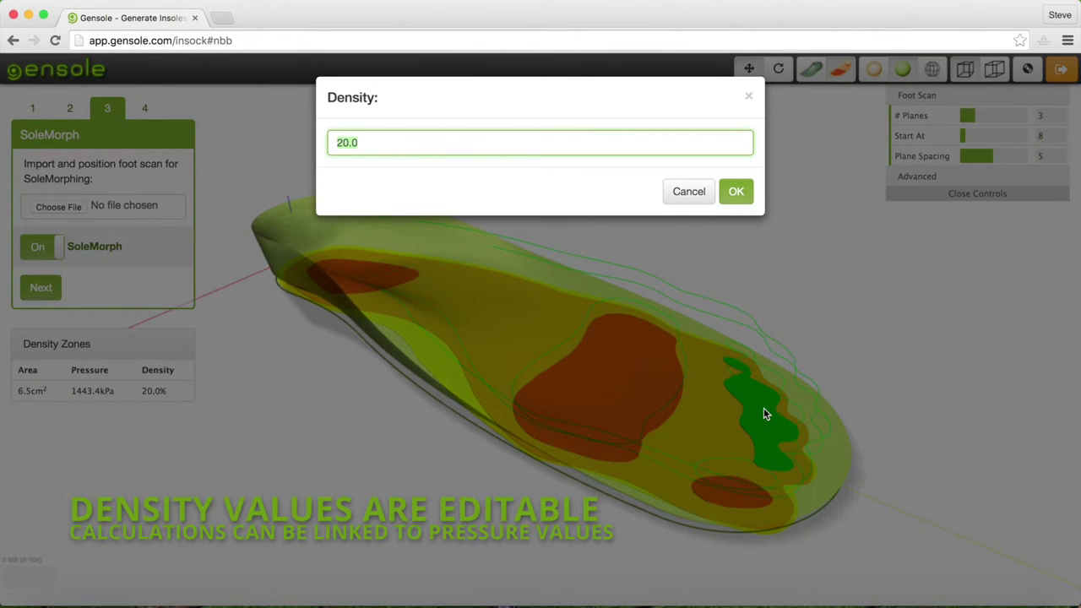
click(736, 191)
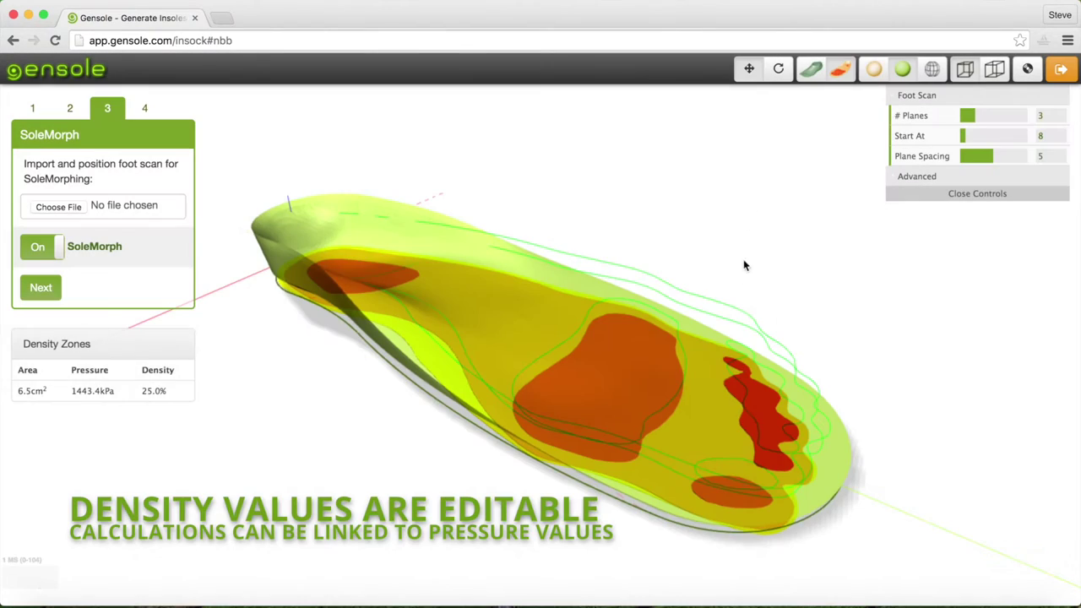
Step: Set the small oval zone and the large central zone to 25% density
click(726, 497)
double_click(727, 498)
text(25)
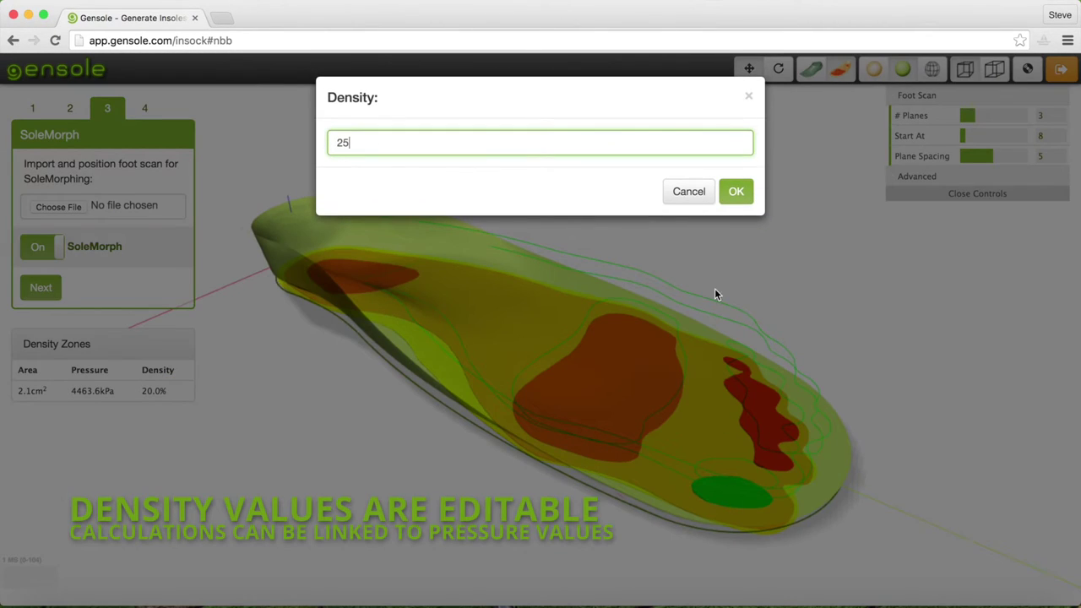
click(734, 191)
click(636, 357)
double_click(633, 360)
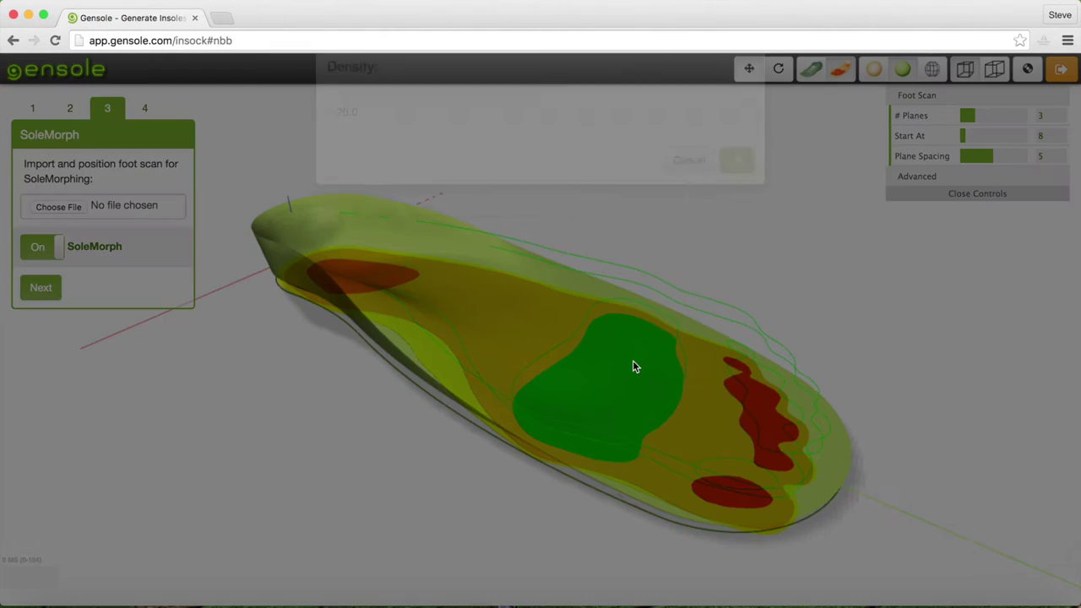
click(725, 195)
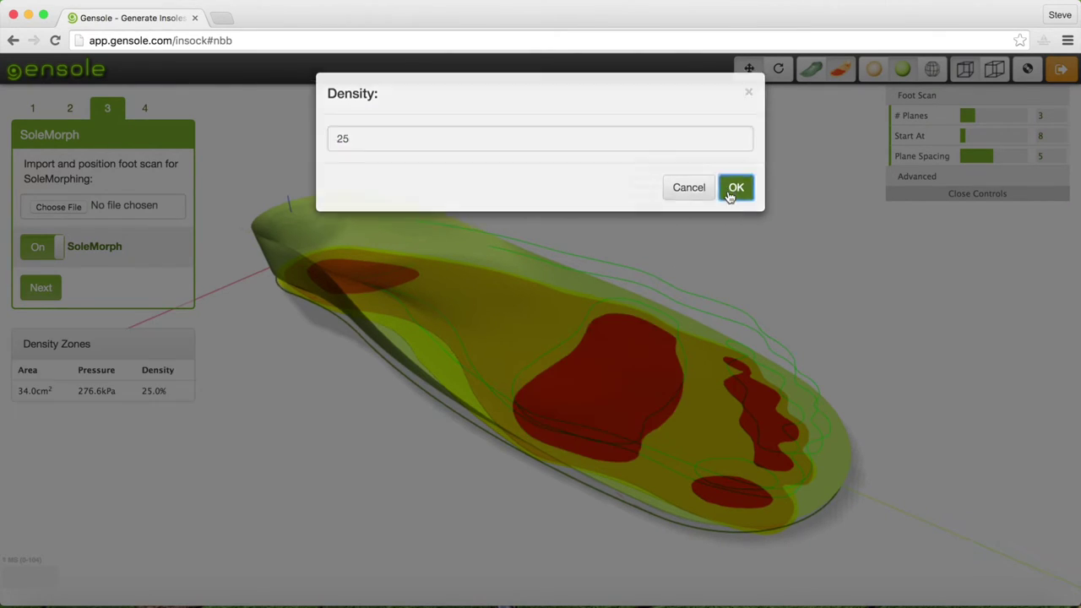
Step: Set the heel zone to 25% density and update the main insole zone's density
click(362, 276)
double_click(356, 270)
text(25)
click(734, 191)
click(490, 297)
double_click(490, 300)
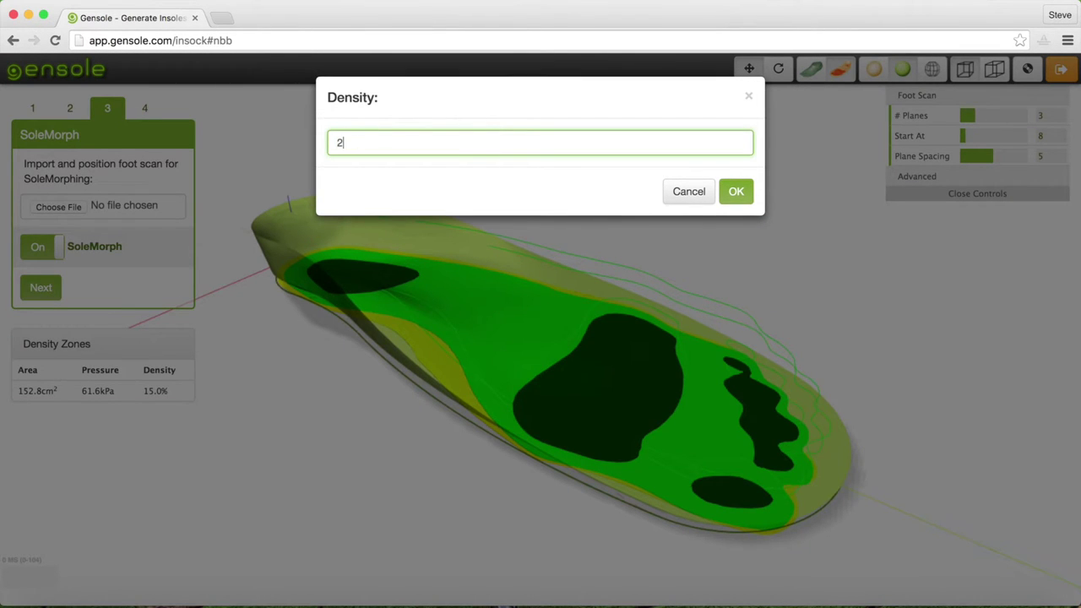
click(734, 191)
Step: Set the 169.7cm² arch-side zone to 15% density and go to step 4, Density Zones
click(428, 355)
double_click(428, 353)
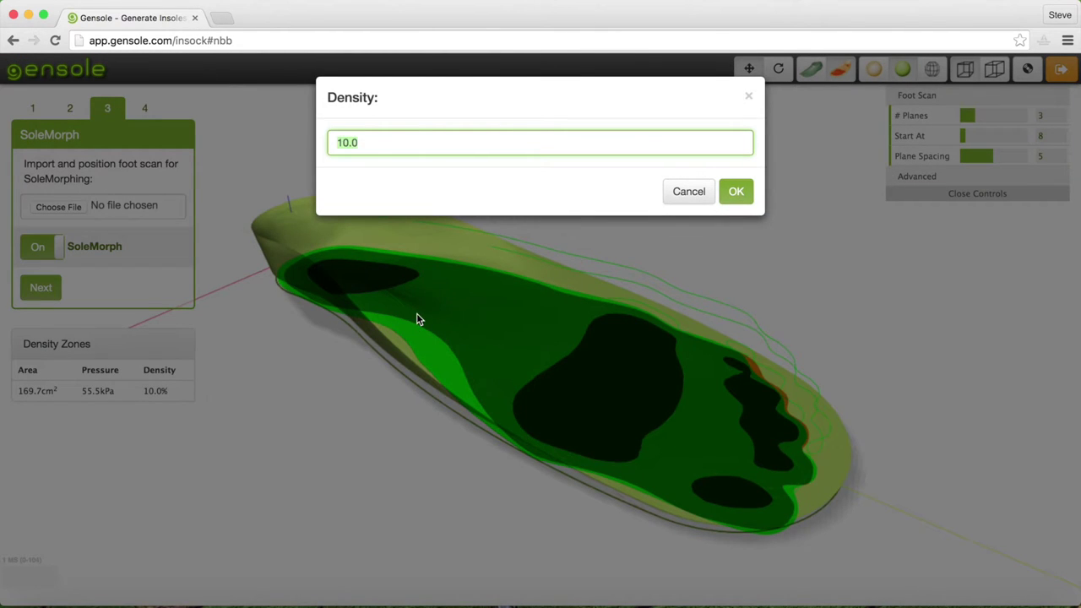
click(736, 191)
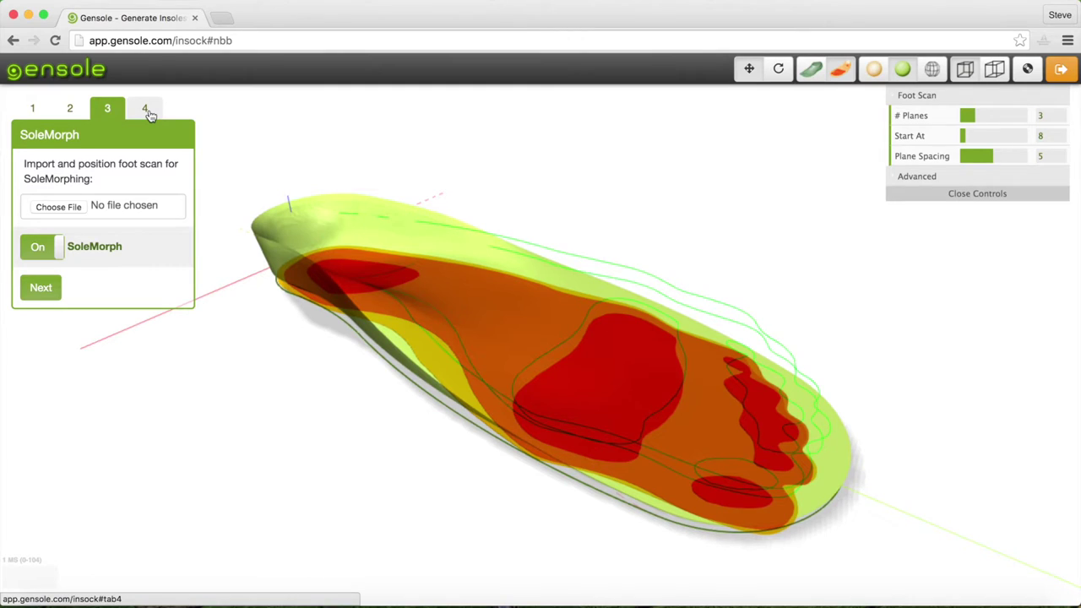
click(148, 113)
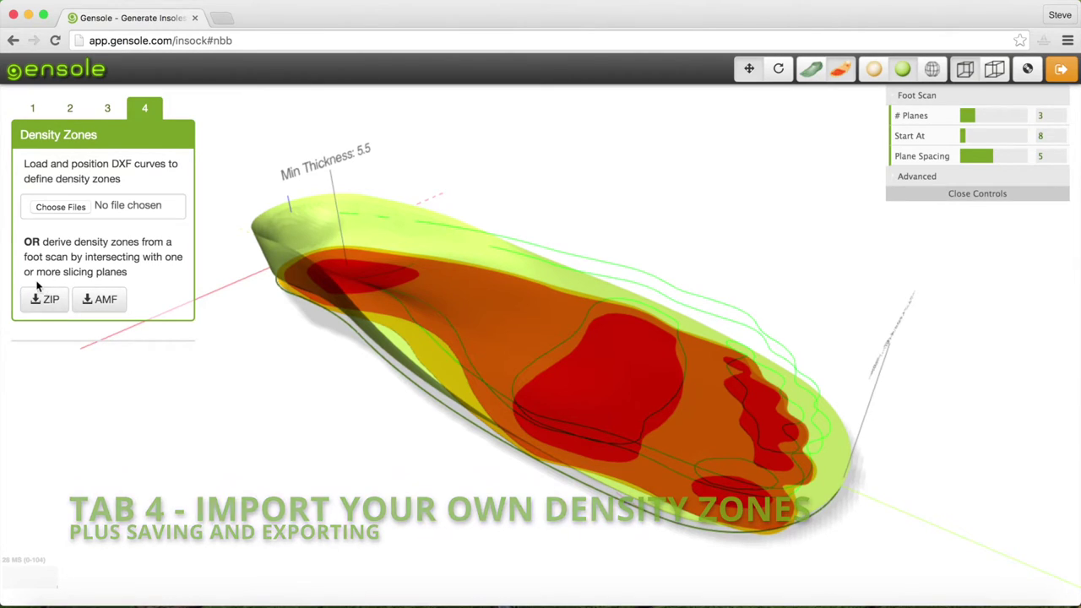
Step: Download the insole as insole.amf and the project as a zip, then close the Downloads window
click(100, 303)
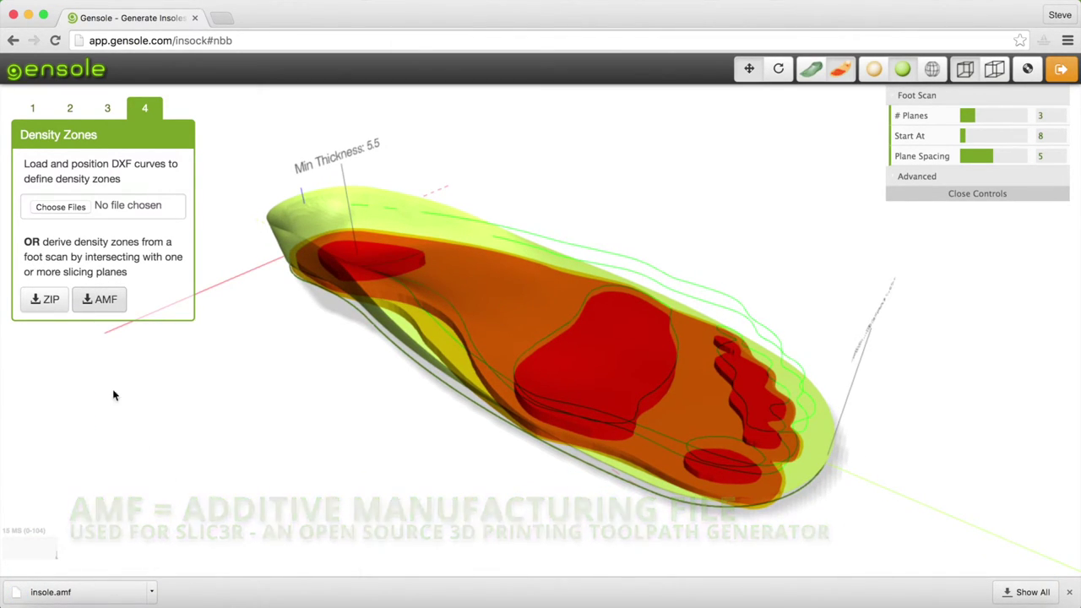
click(48, 301)
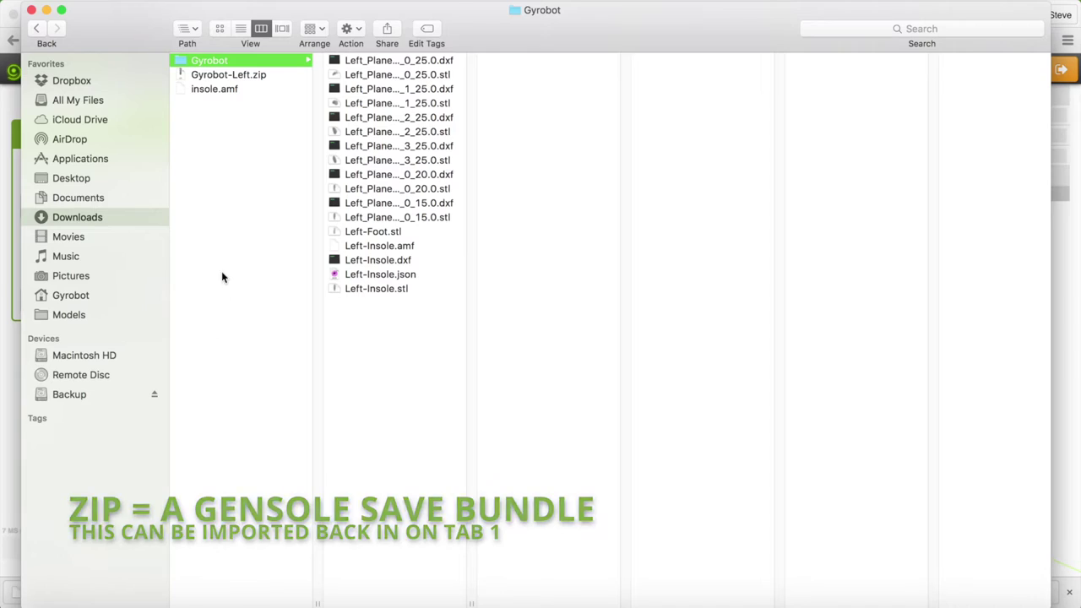
click(34, 10)
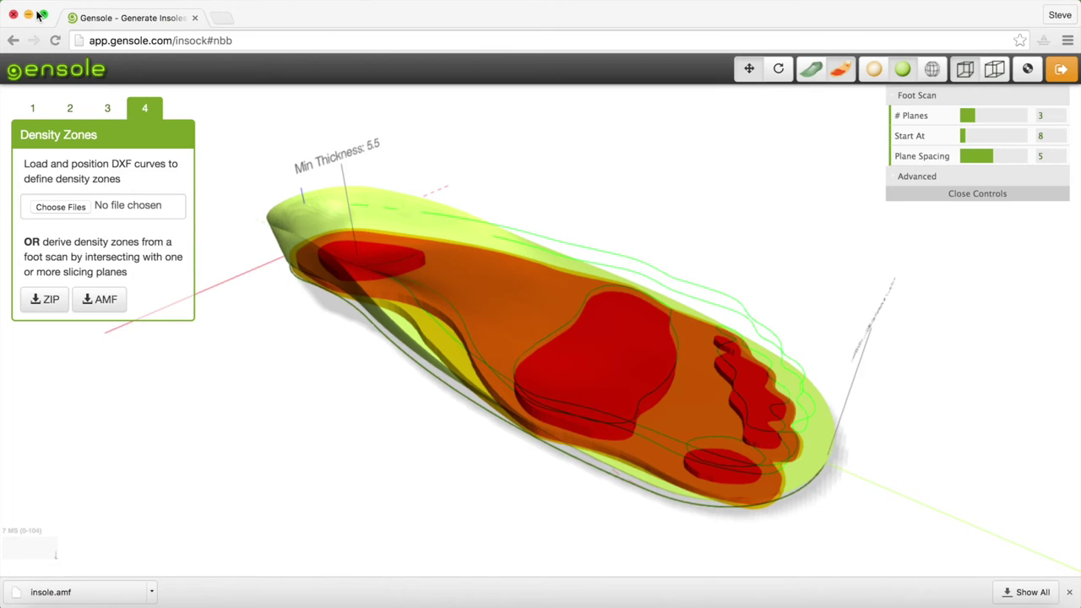
Step: Reload Gensole and load the saved project zip from the Downloads folder
click(34, 110)
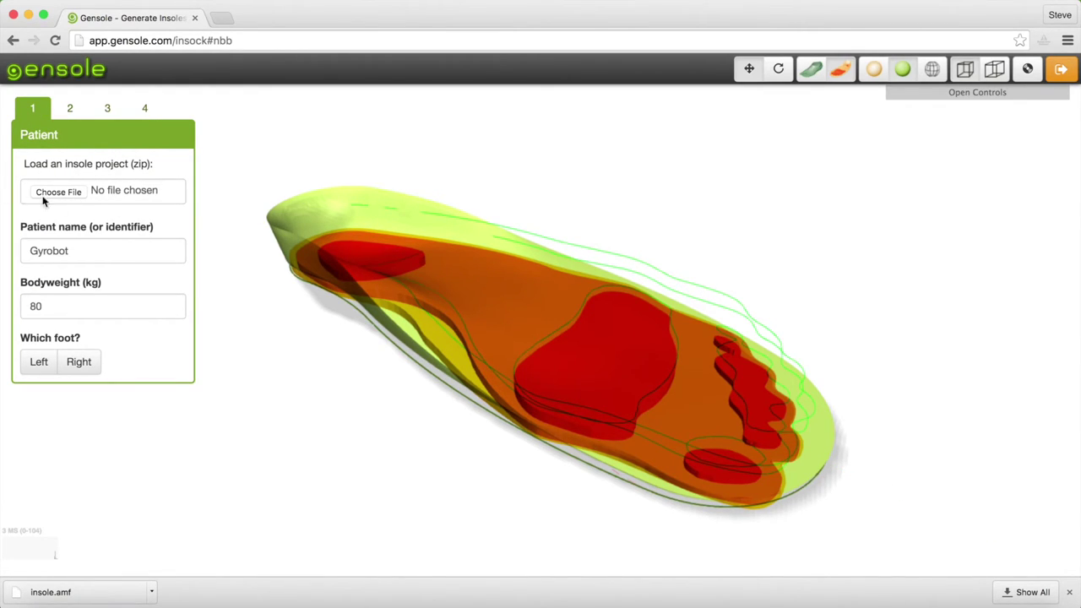
click(55, 40)
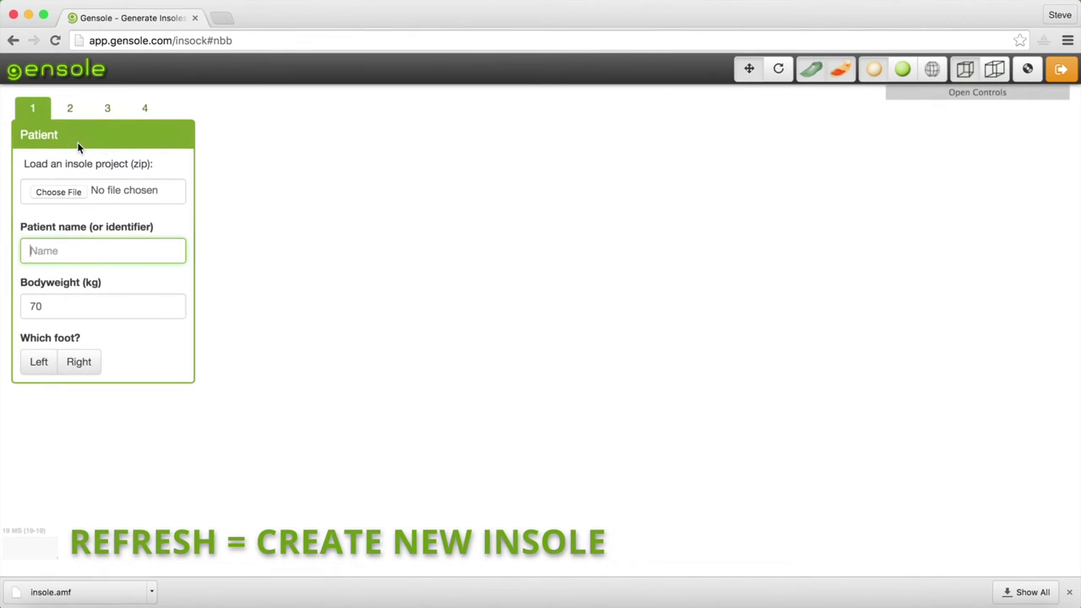
click(55, 193)
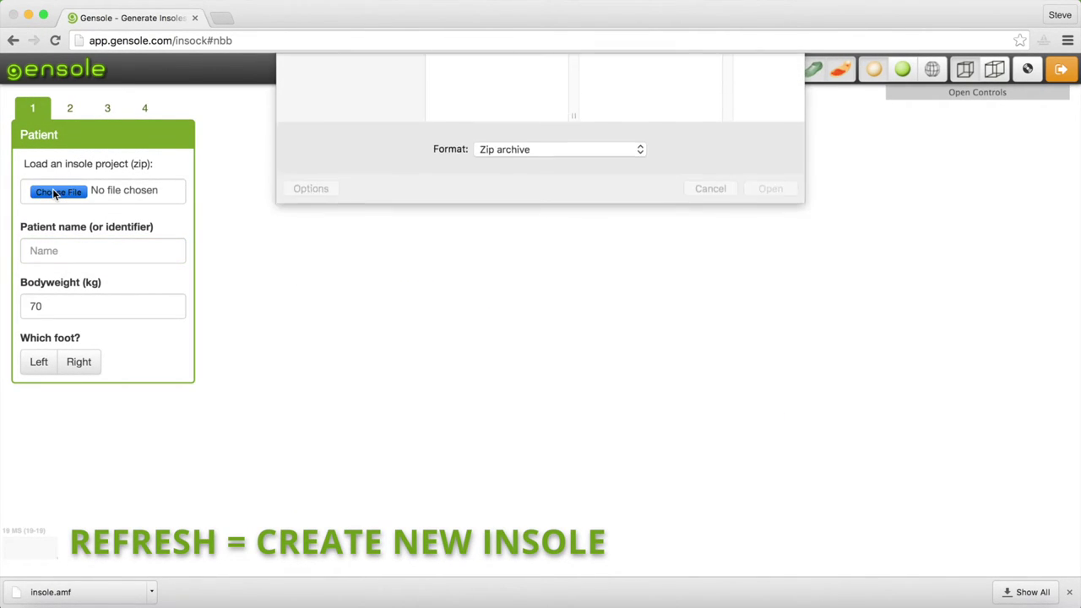
click(330, 208)
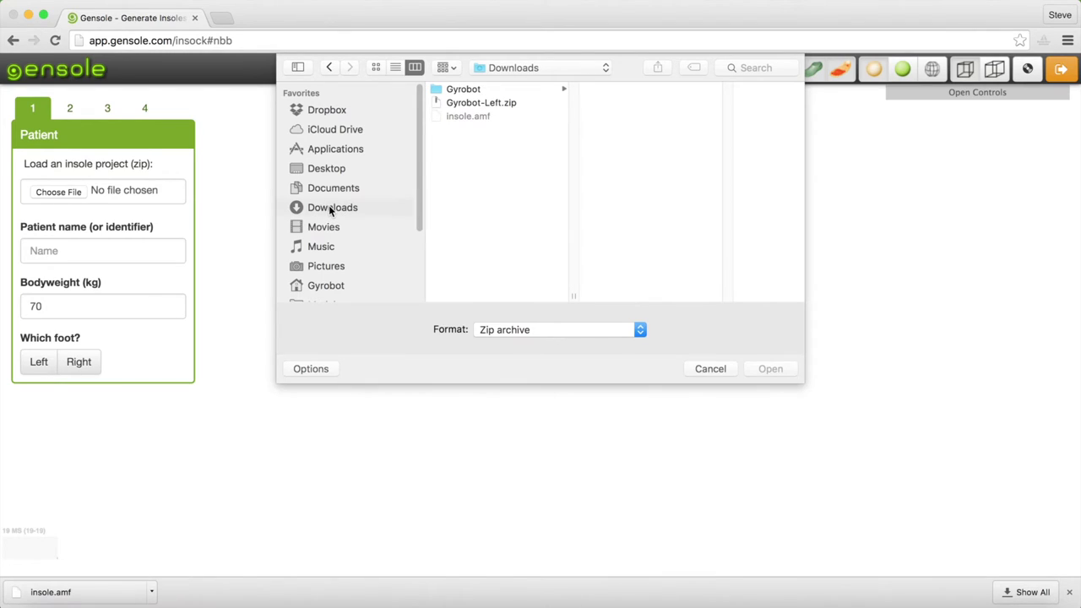
click(462, 106)
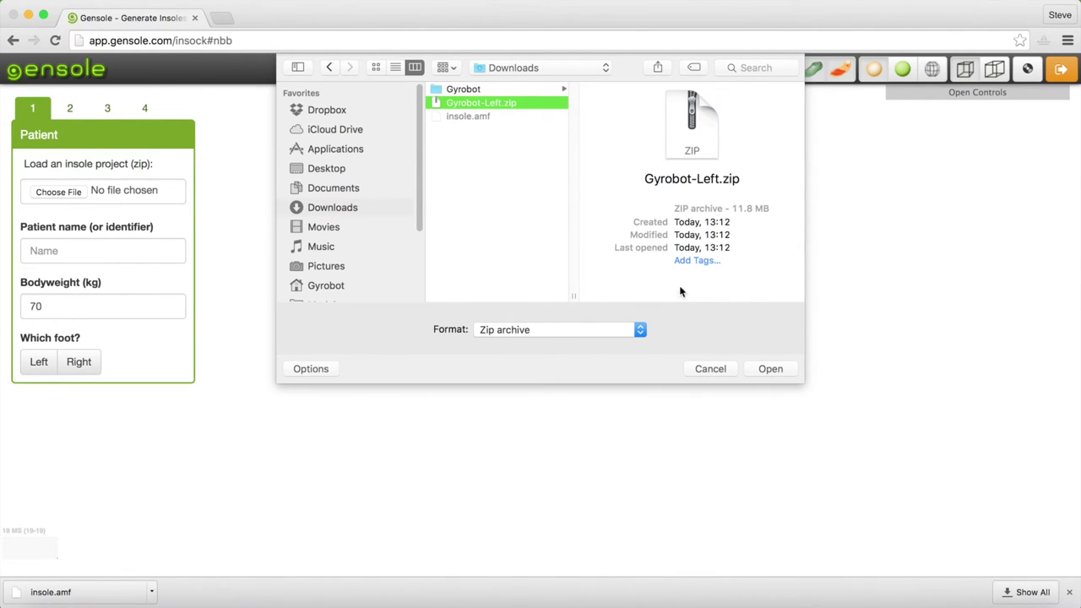
click(772, 369)
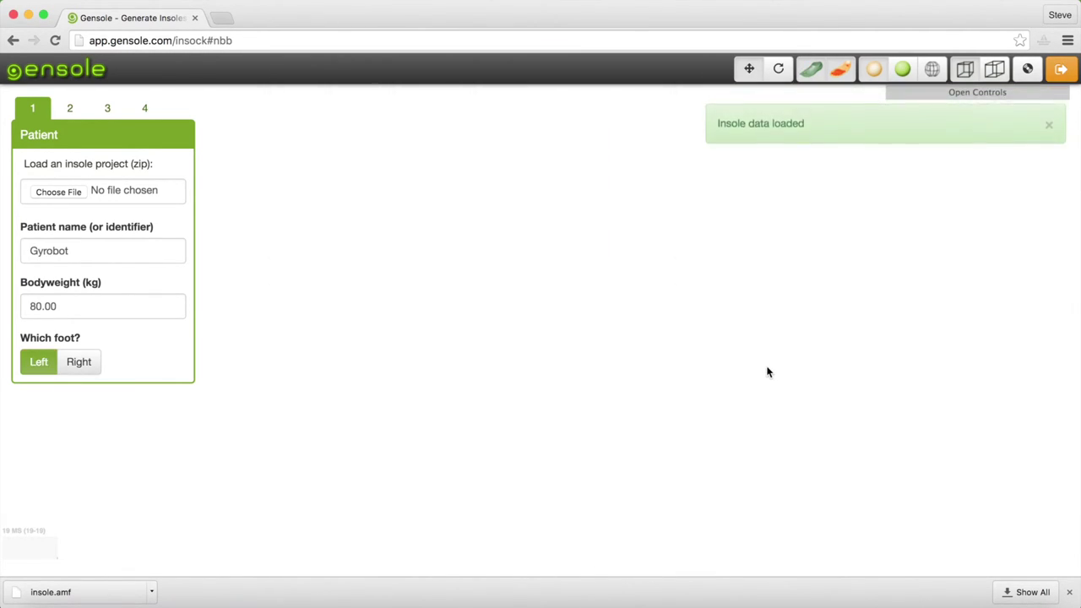
Step: Choose the left foot and inspect the insole from the side and above
click(40, 362)
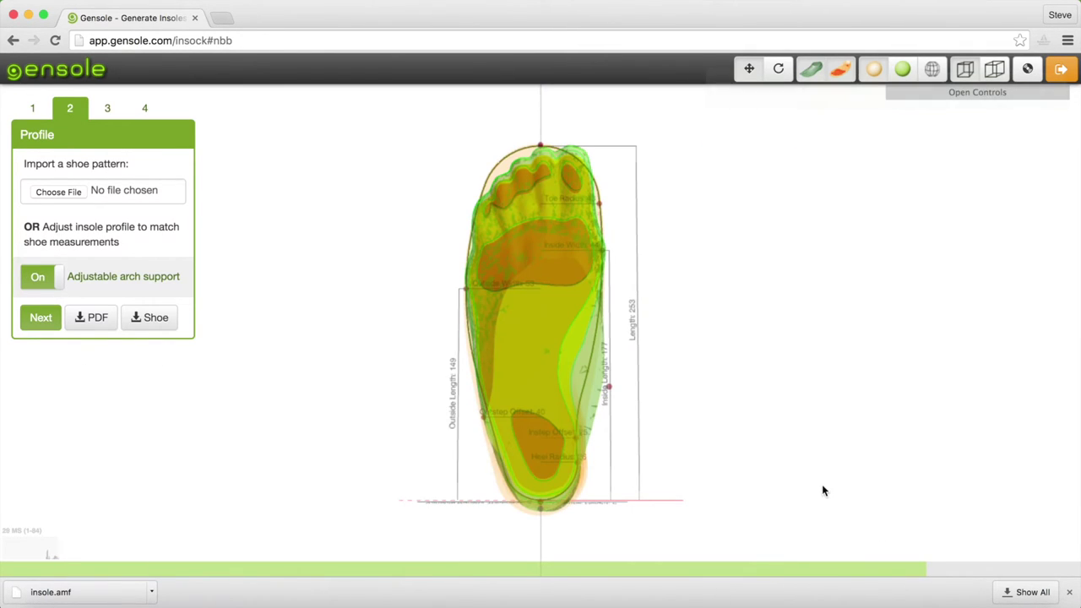
drag(780, 442, 505, 386)
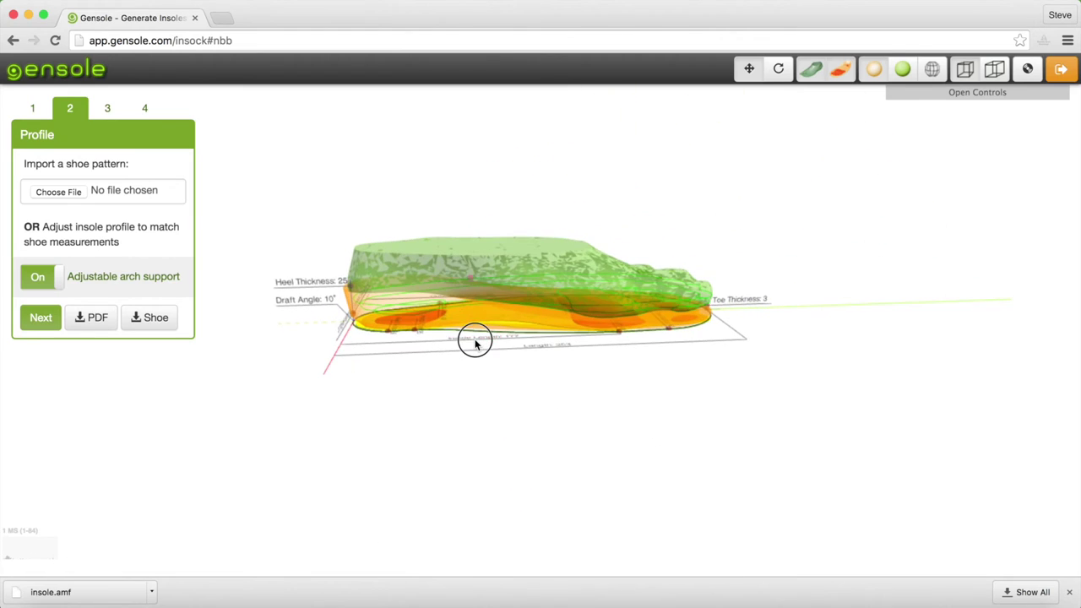
scroll(505, 386, up, 5)
drag(539, 415, 498, 456)
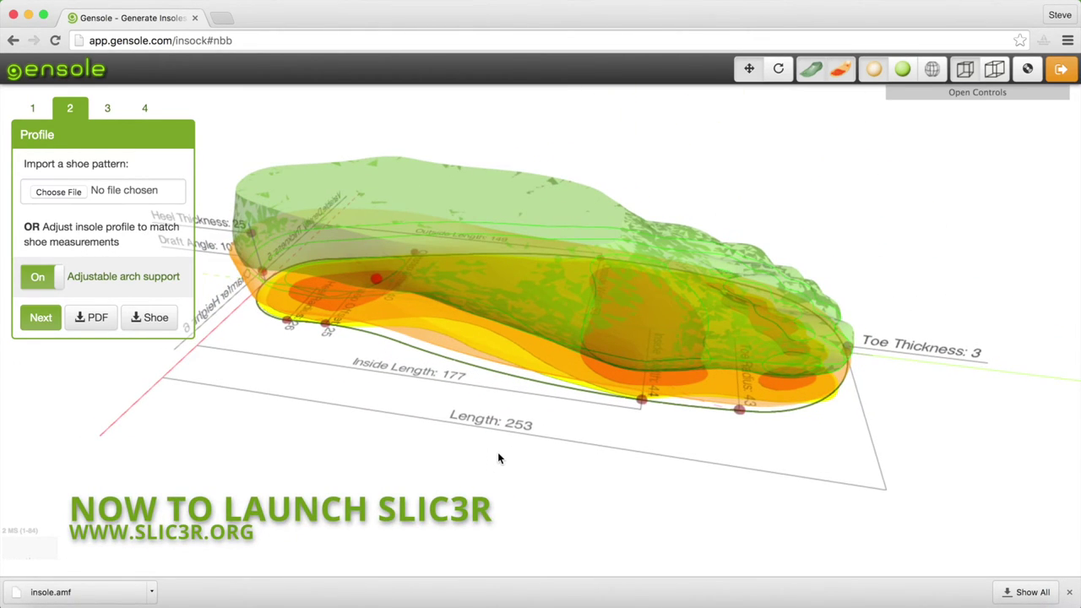
Step: Search the system for the Slic3r application with Spotlight
key(super+space)
text(q)
key(BackSpace)
text(slic3r)
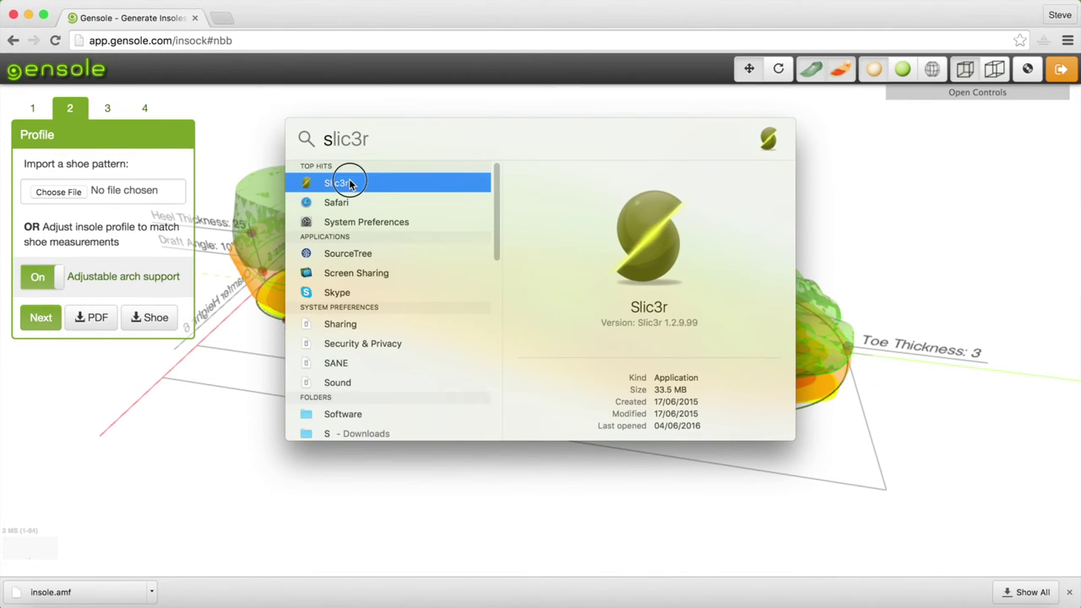
Step: Launch Slic3r and add insole.amf from Downloads onto the plater
key(Return)
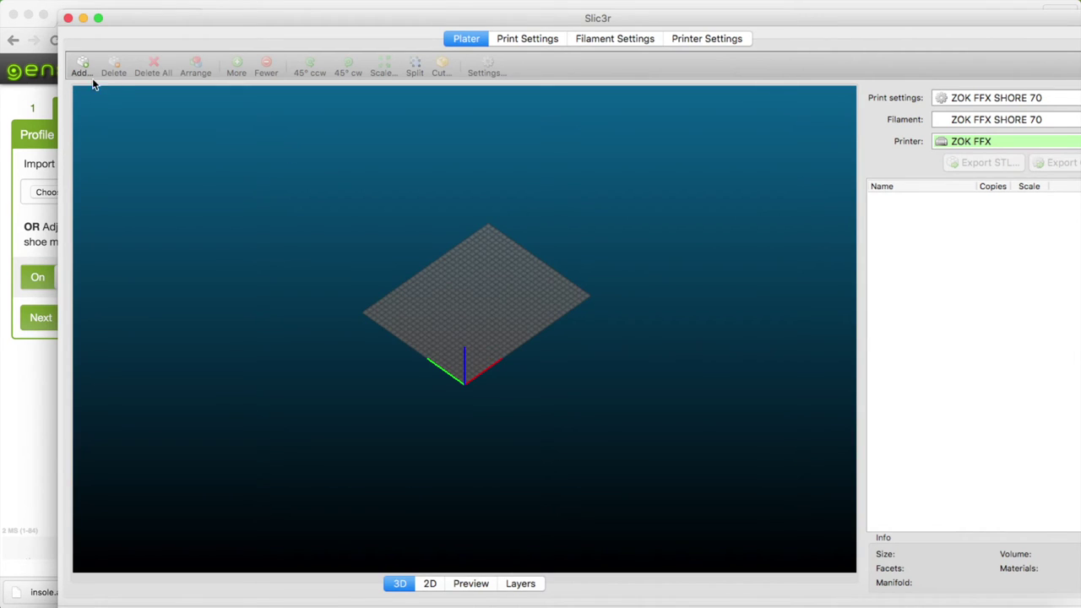
click(82, 71)
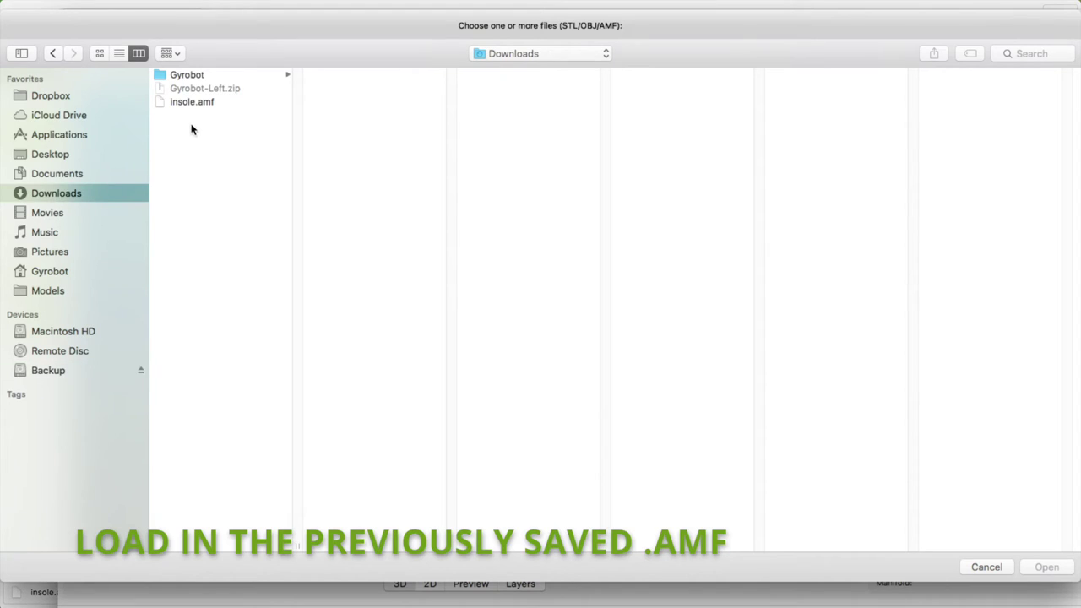
click(195, 101)
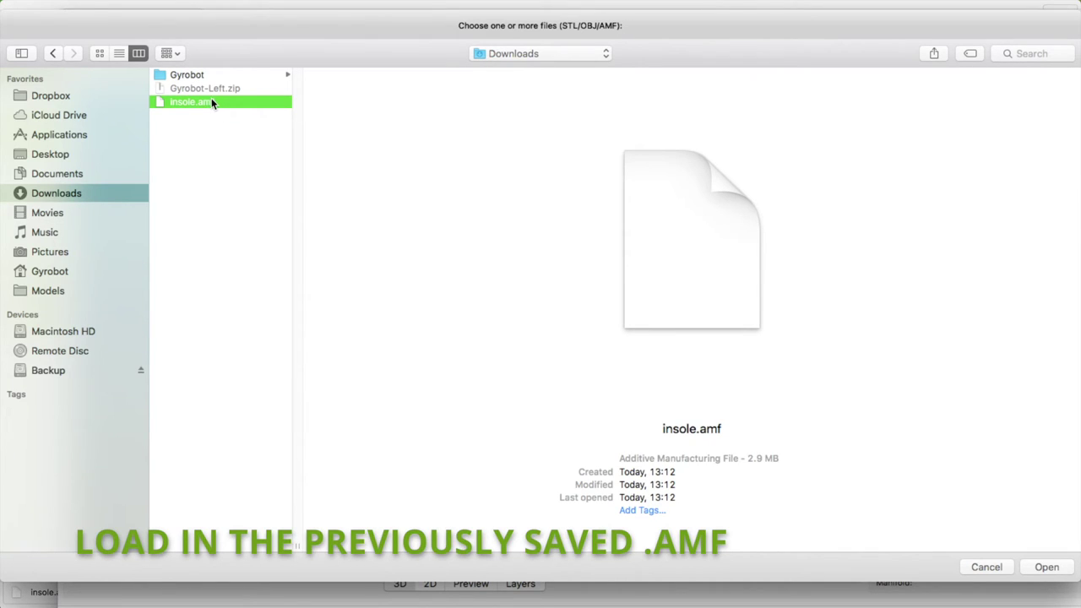
click(1056, 563)
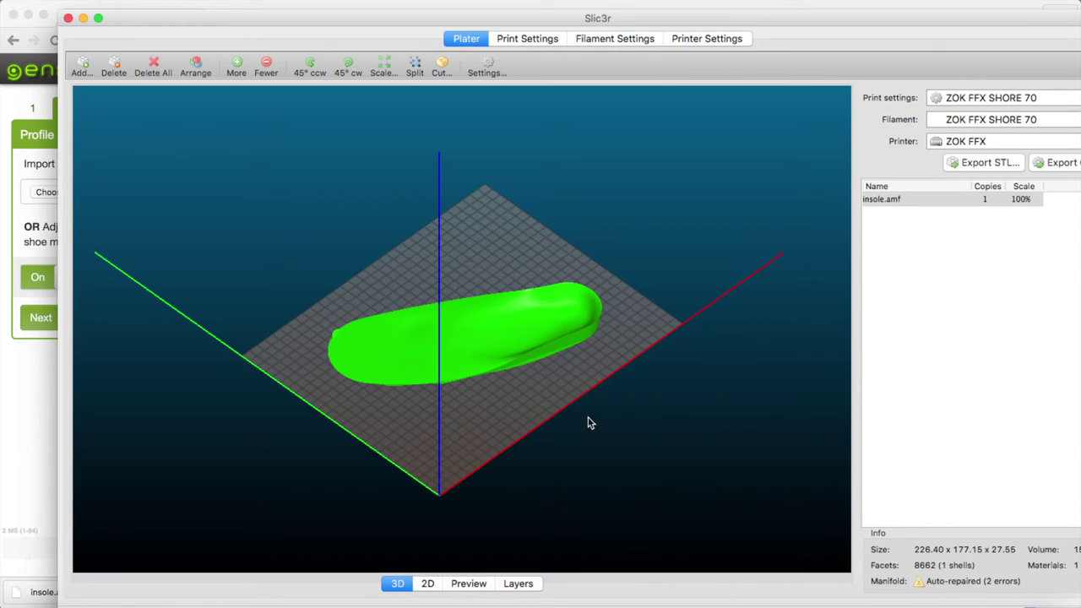
Step: Orbit the loaded insole and switch to the sliced layer Preview
scroll(590, 423, up, 5)
scroll(600, 425, down, 3)
scroll(642, 451, down, 3)
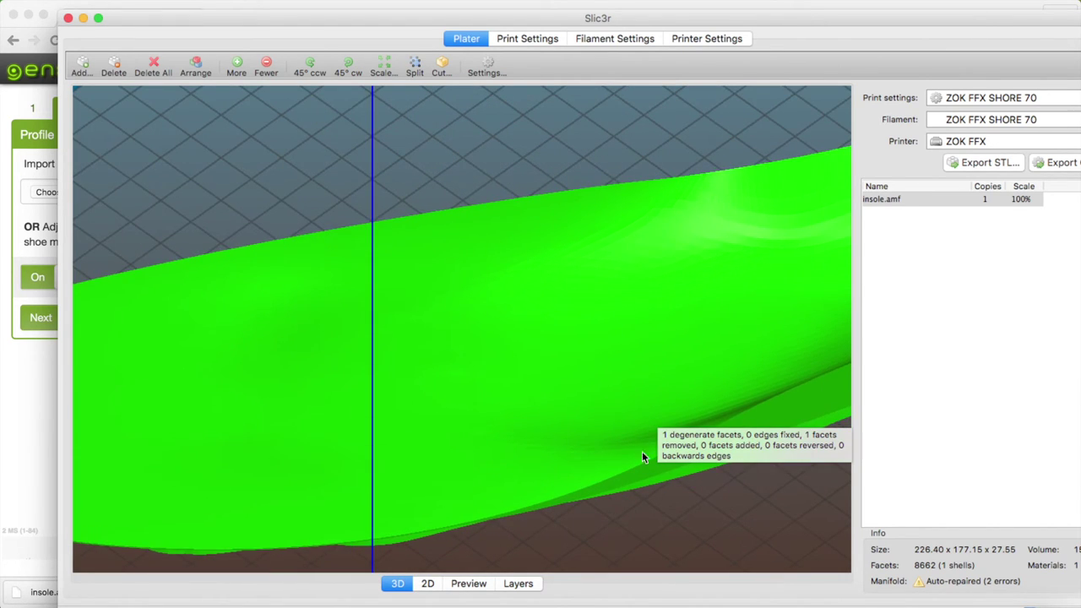
scroll(662, 487, down, 5)
mouse_move(662, 487)
mouse_down()
mouse_move(682, 453)
mouse_move(668, 448)
mouse_move(670, 458)
mouse_up()
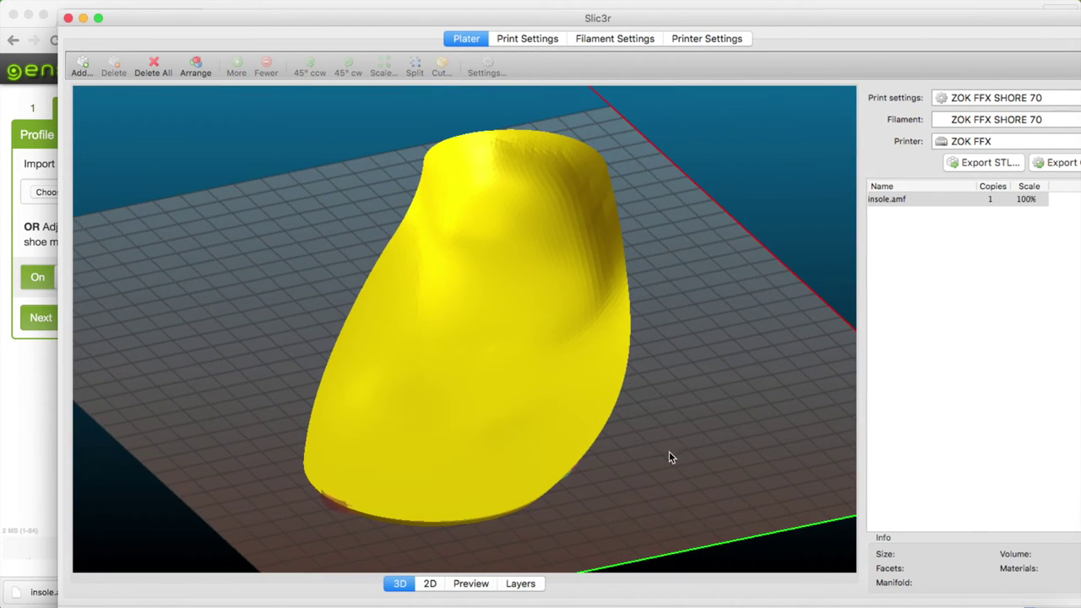
click(483, 585)
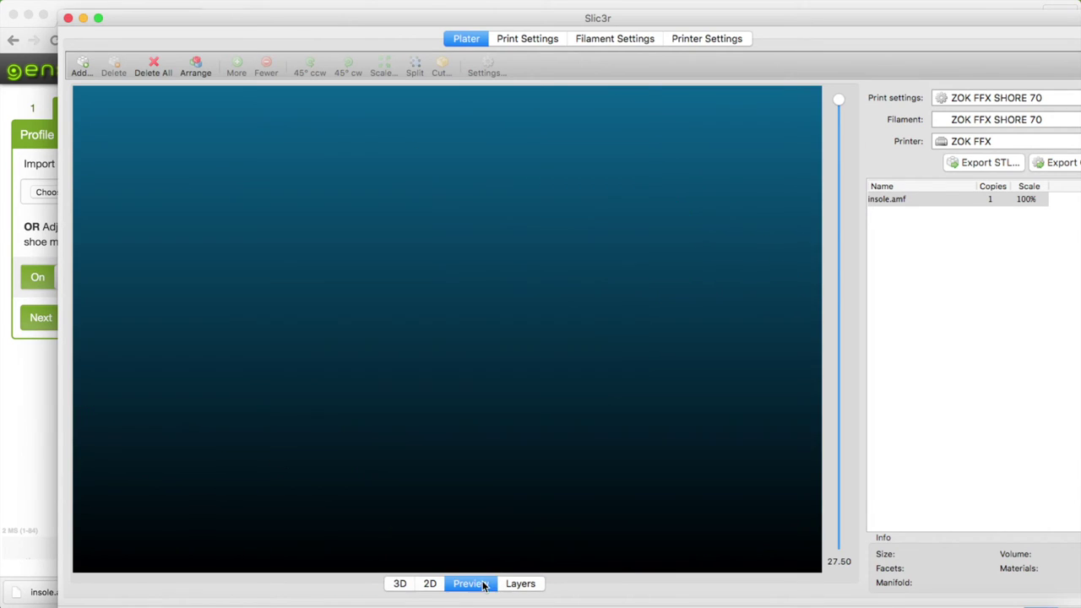
Step: Zoom in, orbit to a low side angle and show only layers up to 14.75
scroll(601, 427, up, 5)
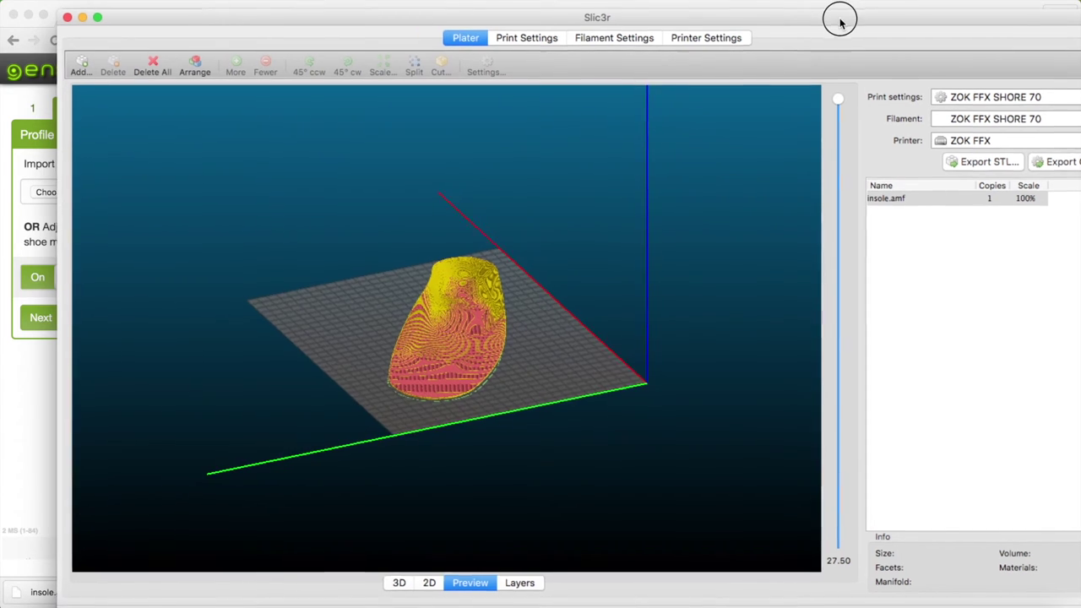
drag(837, 19, 780, 23)
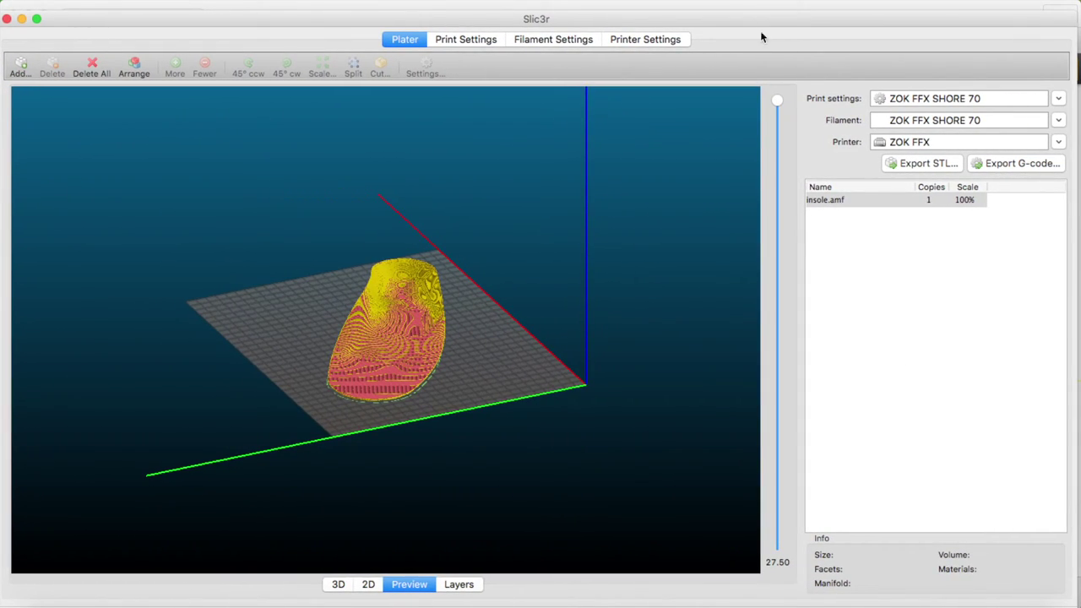
scroll(437, 332, up, 2)
scroll(439, 332, up, 1)
scroll(441, 331, up, 1)
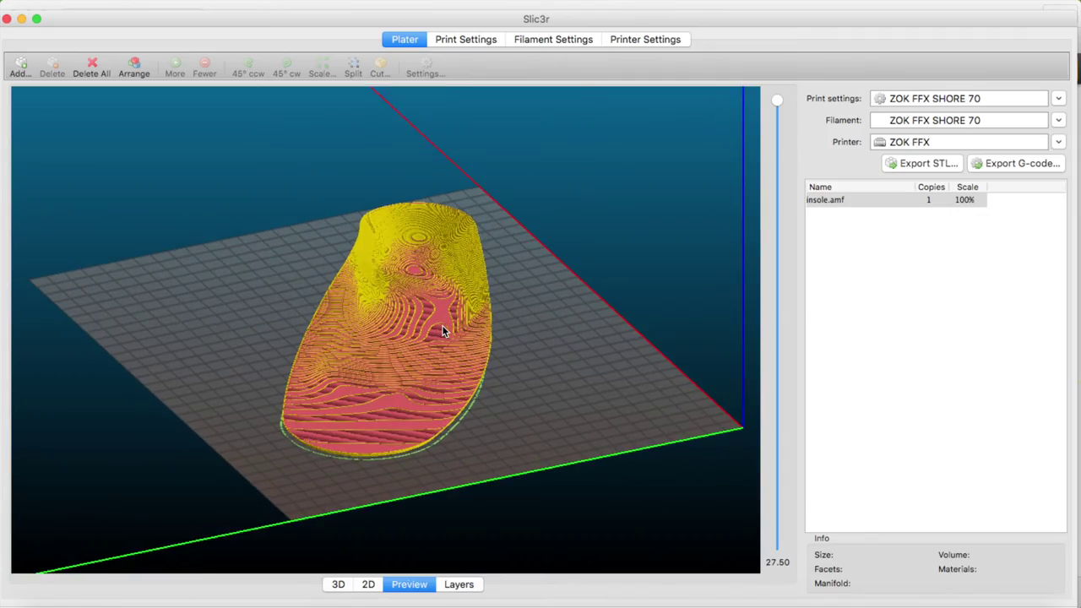
scroll(444, 331, up, 2)
mouse_move(444, 331)
mouse_down()
mouse_move(597, 335)
mouse_move(555, 380)
mouse_move(541, 257)
mouse_move(512, 217)
mouse_move(338, 177)
mouse_move(408, 239)
mouse_move(577, 271)
mouse_move(565, 282)
mouse_move(696, 163)
mouse_up()
drag(772, 110, 777, 545)
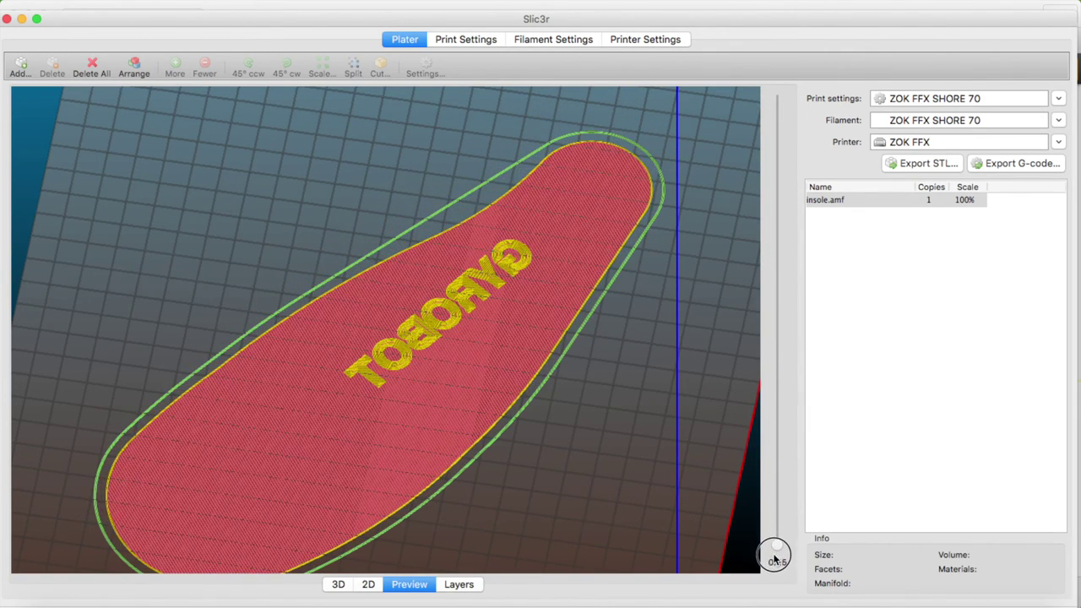
Step: Reveal layers up to 1.25 and pan and tilt across the honeycomb infill
scroll(593, 386, up, 5)
scroll(624, 444, up, 1)
scroll(659, 461, up, 1)
drag(777, 545, 783, 465)
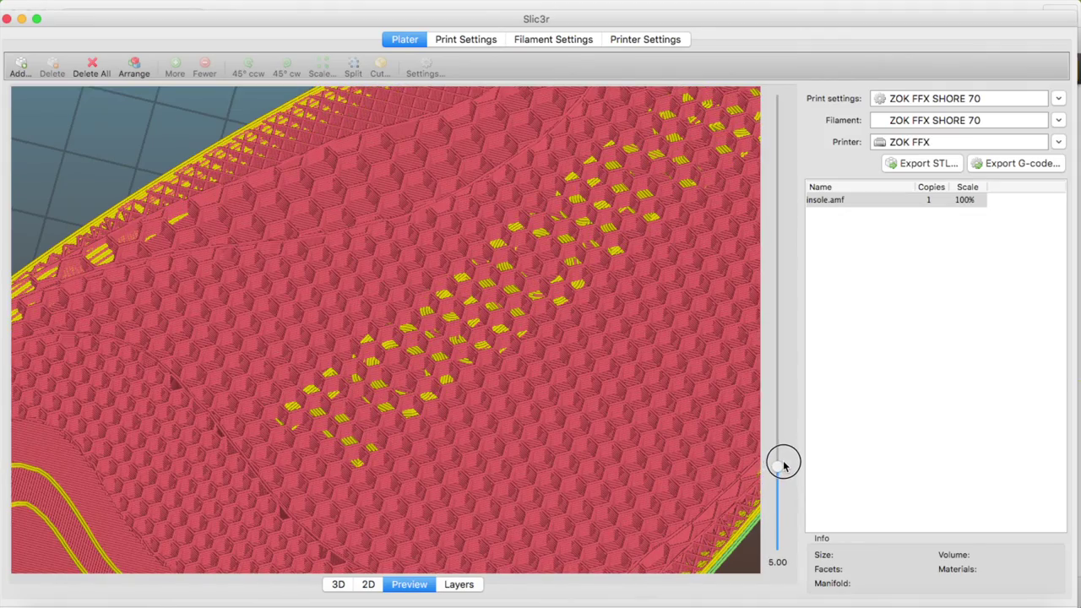
click(447, 447)
middle_drag(536, 269, 503, 215)
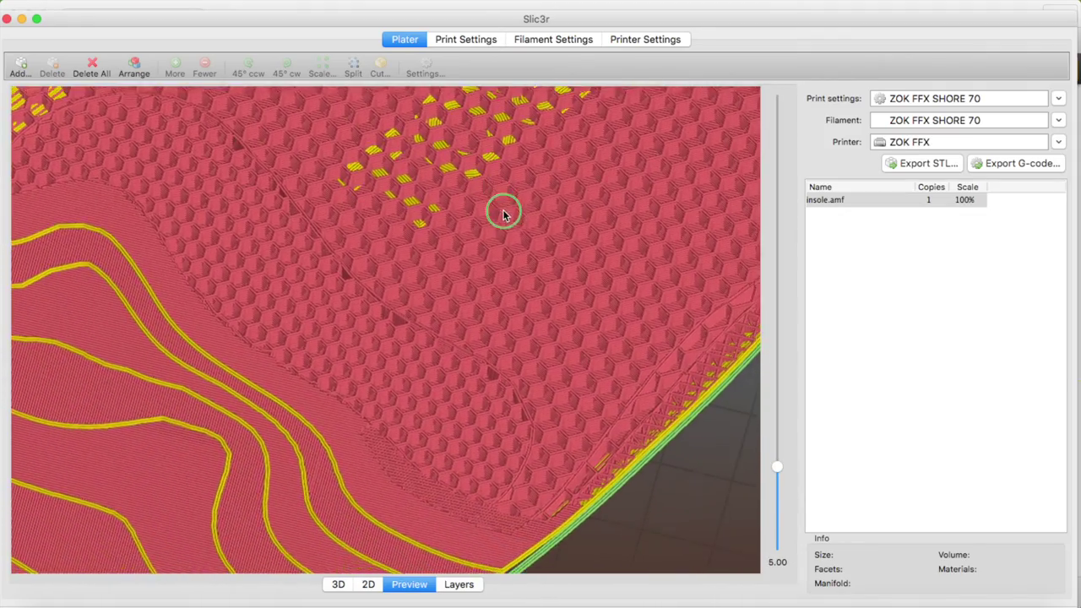
drag(484, 211, 535, 380)
Step: Zoom and orbit over the infill to examine the insole's contours and edge
scroll(420, 258, up, 5)
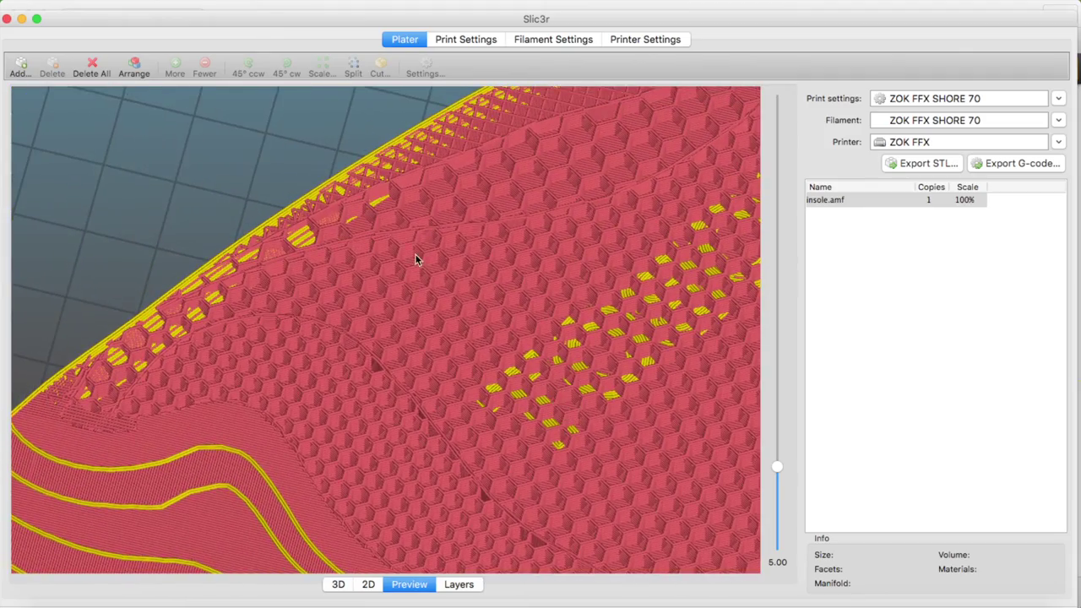
scroll(272, 328, down, 3)
scroll(272, 329, up, 3)
scroll(394, 323, down, 2)
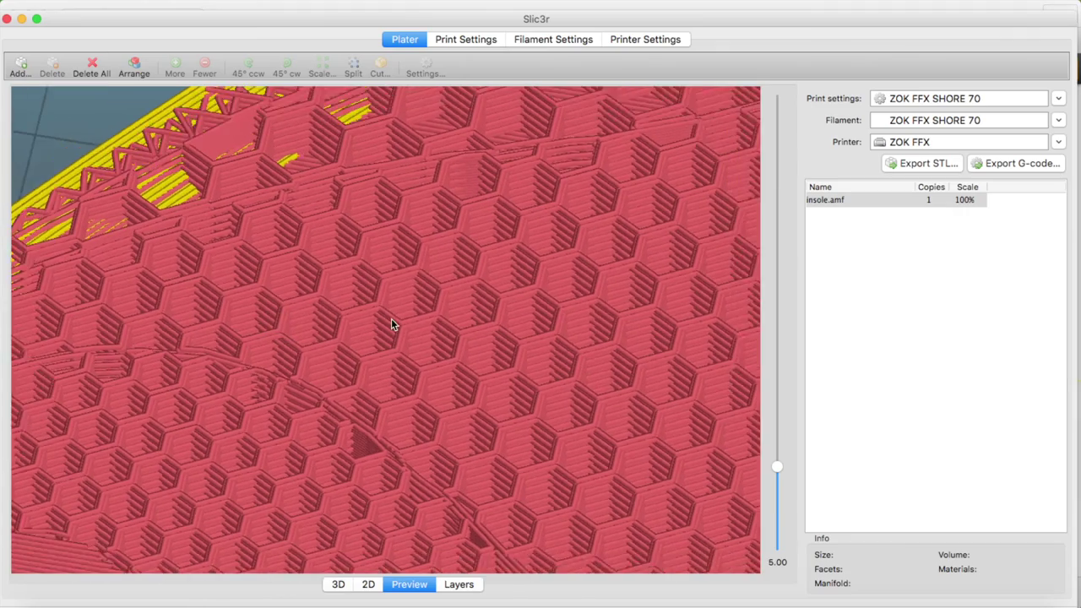
scroll(398, 329, down, 2)
scroll(400, 332, down, 2)
scroll(403, 334, up, 1)
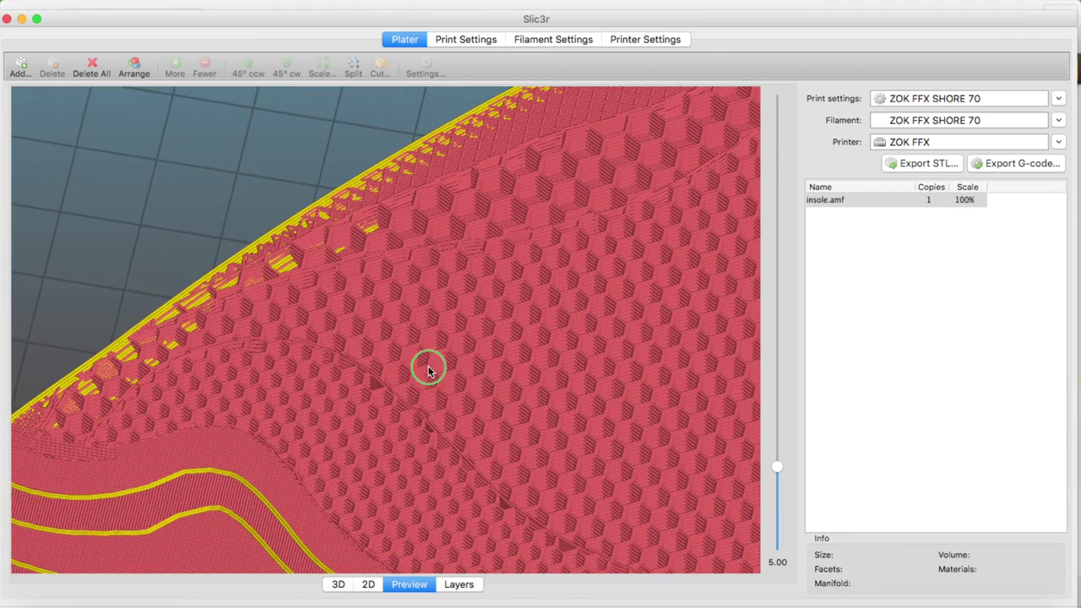
drag(429, 371, 443, 271)
scroll(442, 271, down, 2)
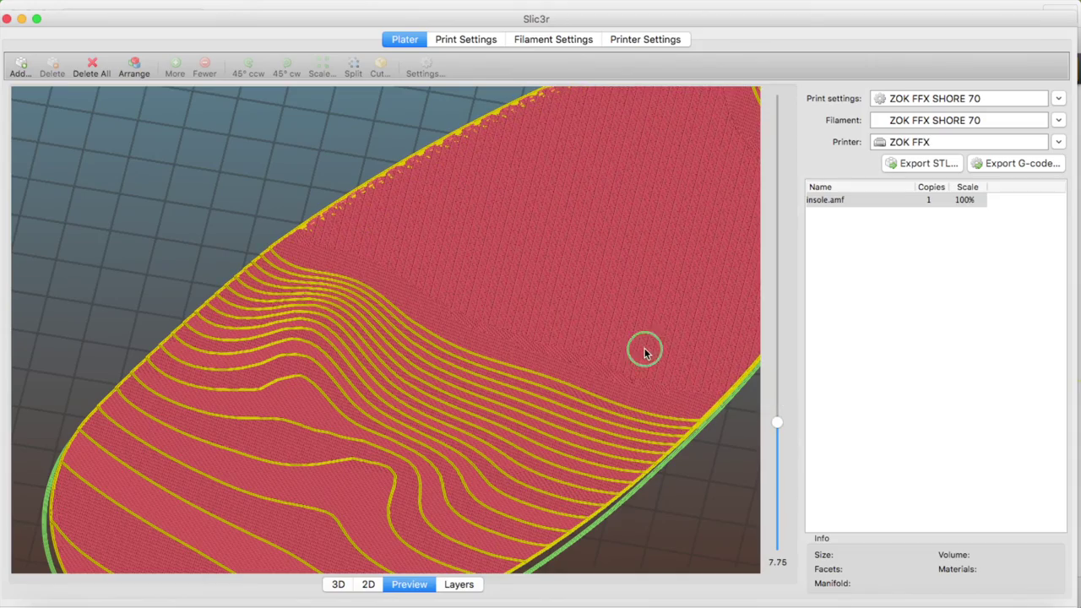
drag(645, 353, 445, 418)
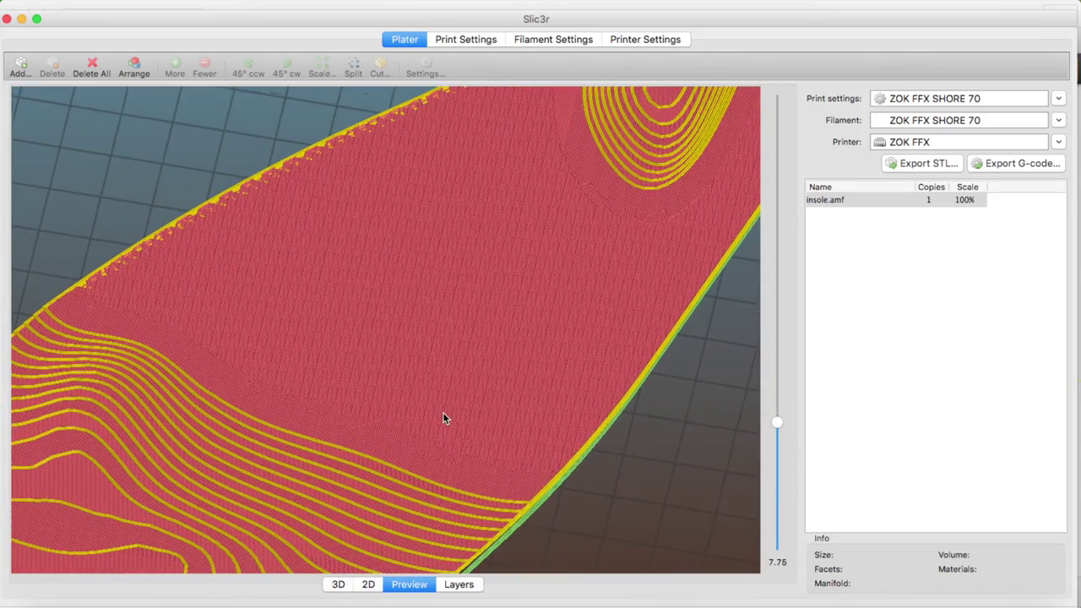
scroll(445, 417, up, 5)
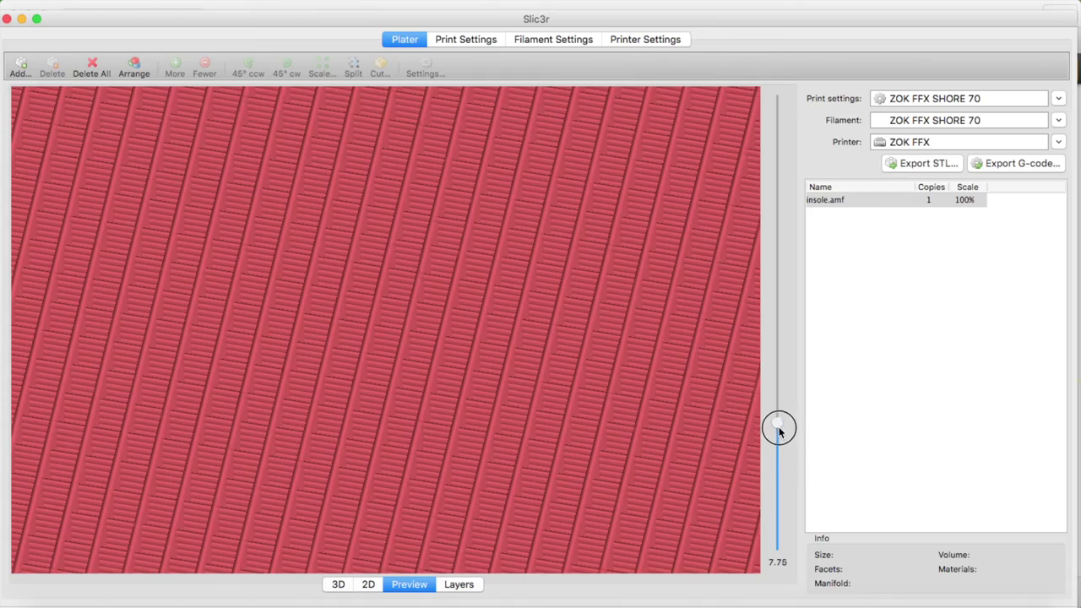
Step: Step to layer 5.00's honeycomb infill, then zoom out and raise the slider toward the top
mouse_move(778, 429)
mouse_down()
mouse_move(777, 482)
mouse_move(777, 405)
mouse_up()
scroll(638, 373, down, 2)
scroll(637, 374, down, 2)
scroll(639, 380, down, 2)
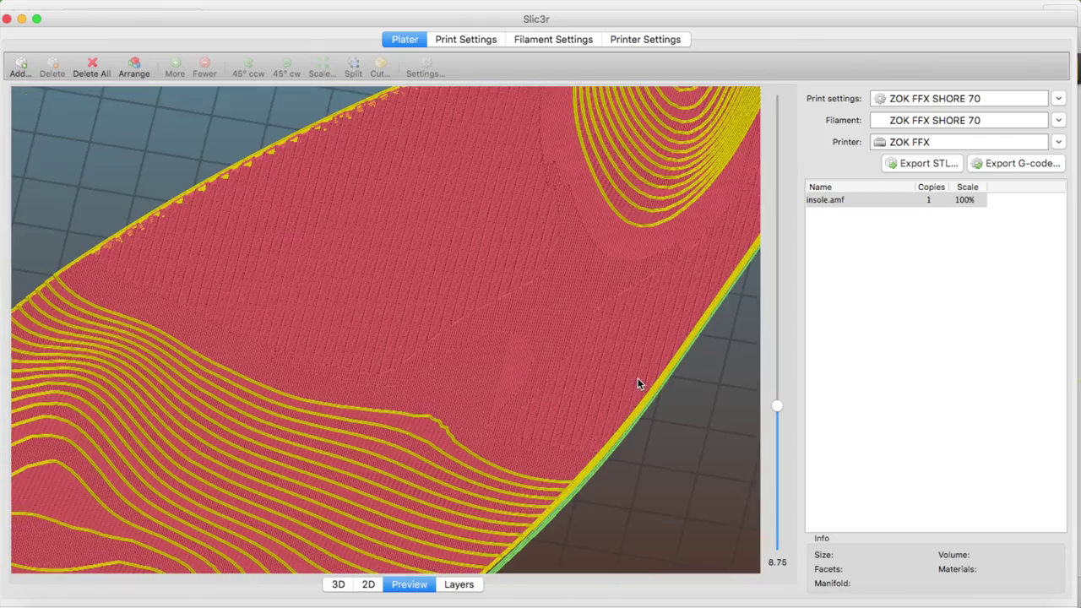
scroll(638, 384, down, 2)
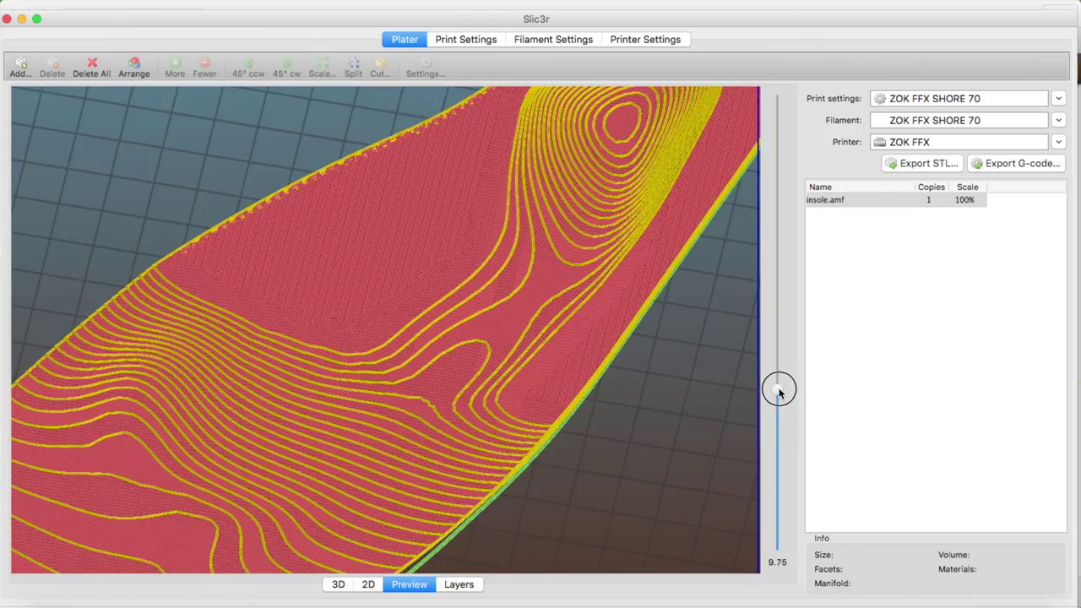
scroll(611, 367, down, 2)
scroll(625, 355, down, 2)
scroll(654, 345, down, 2)
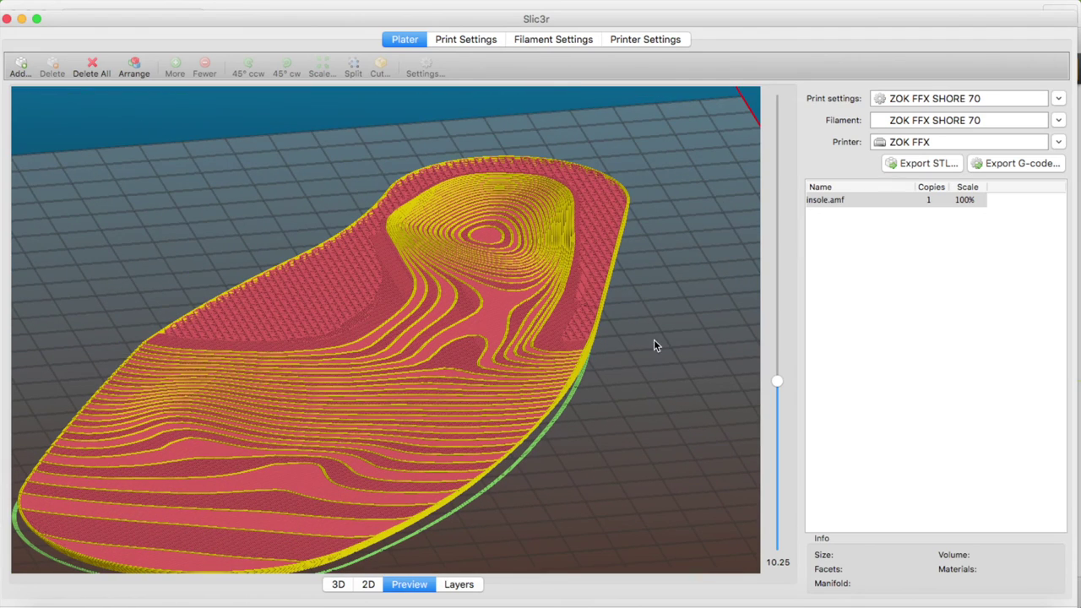
drag(778, 331, 784, 103)
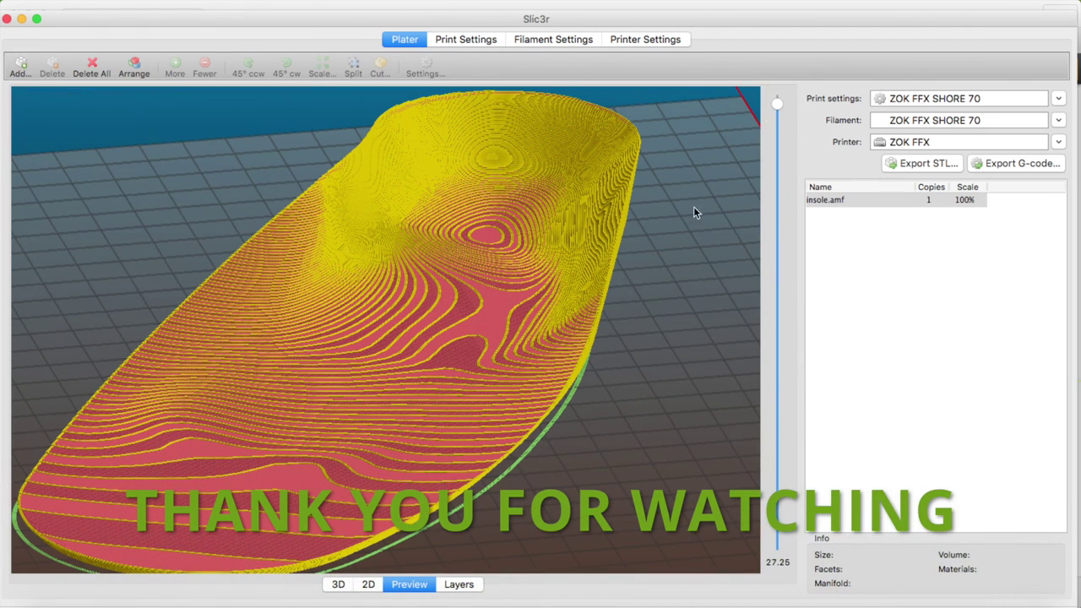
Step: Orbit the preview to view the whole insole sliced up to layer 27.25
mouse_move(672, 279)
mouse_down()
mouse_move(564, 384)
mouse_move(573, 346)
mouse_up()
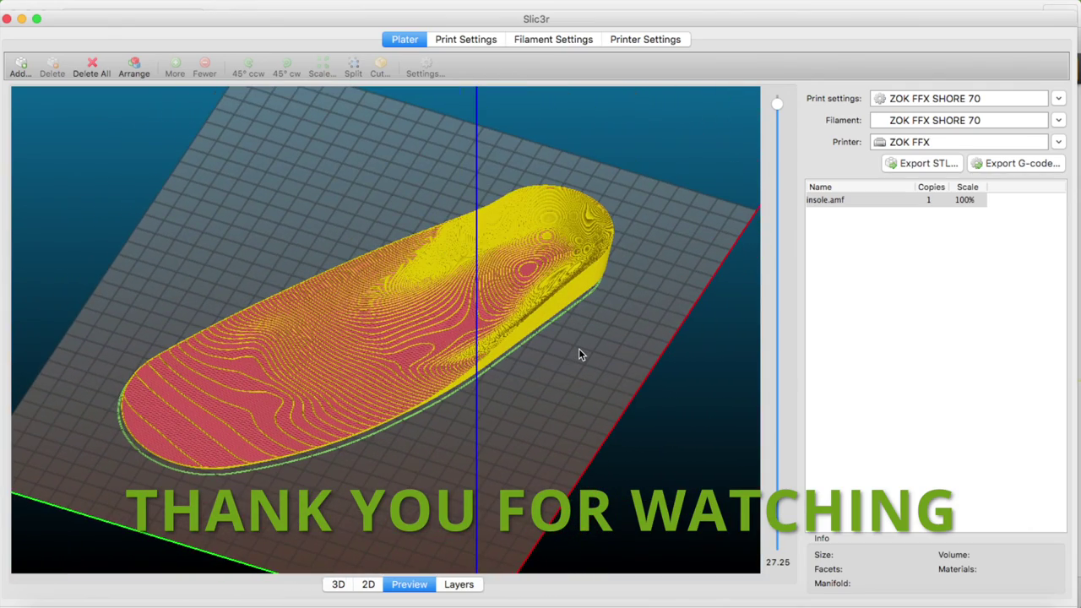